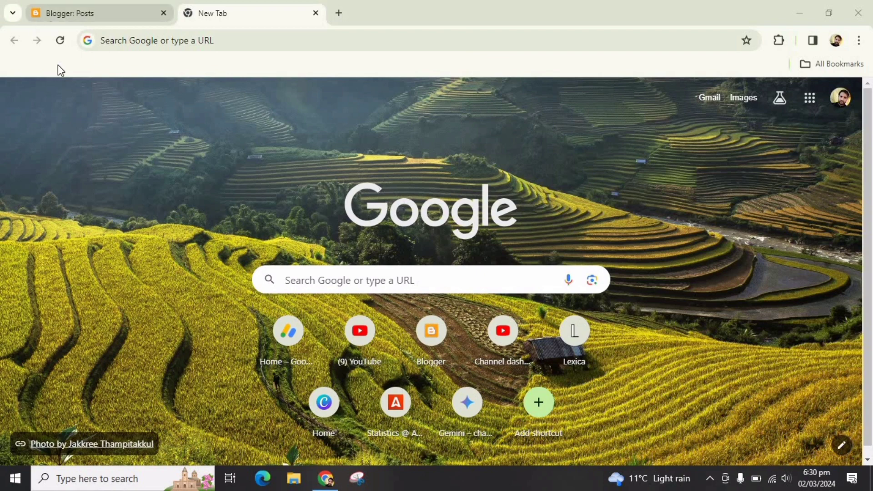
Open the Blogger draft post "BS Data Science Scope In Pakistan" for editing and go to its title.
{"action": "left_click", "coordinate": [68, 13]}
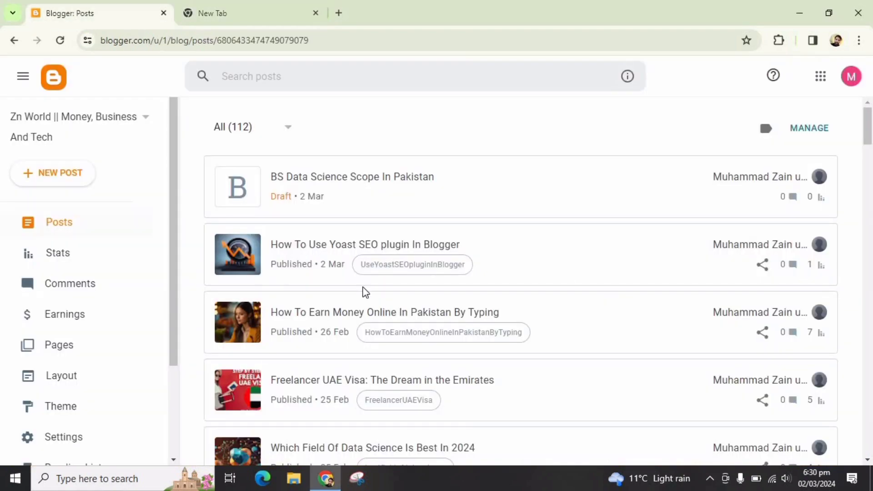
{"action": "left_click", "coordinate": [275, 187]}
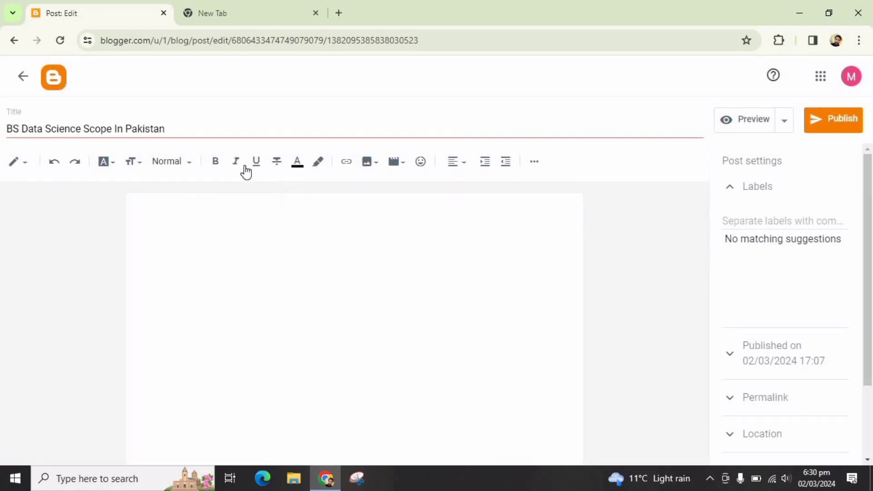
{"action": "left_click", "coordinate": [85, 129]}
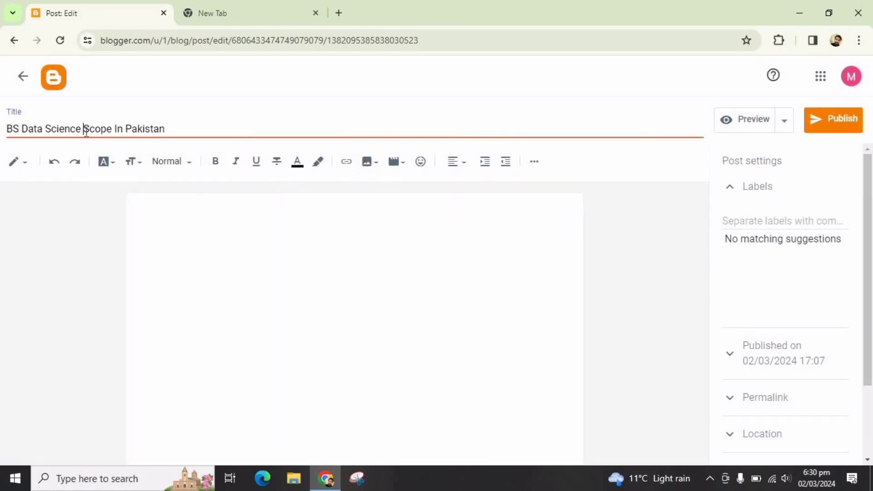
{"action": "triple_click", "coordinate": [87, 131]}
{"action": "left_click", "coordinate": [12, 131]}
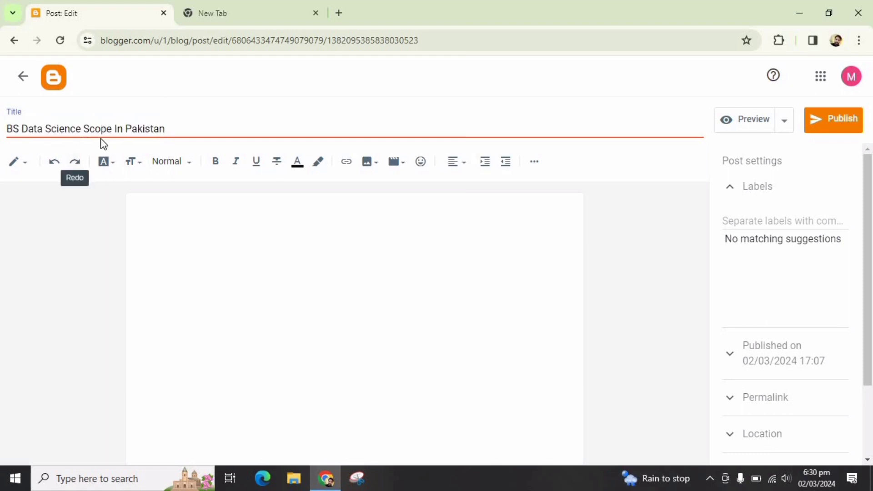
Open the Gemini chat at bard.google.com/chat in the empty browser tab.
{"action": "left_click", "coordinate": [215, 13]}
{"action": "left_click", "coordinate": [195, 37]}
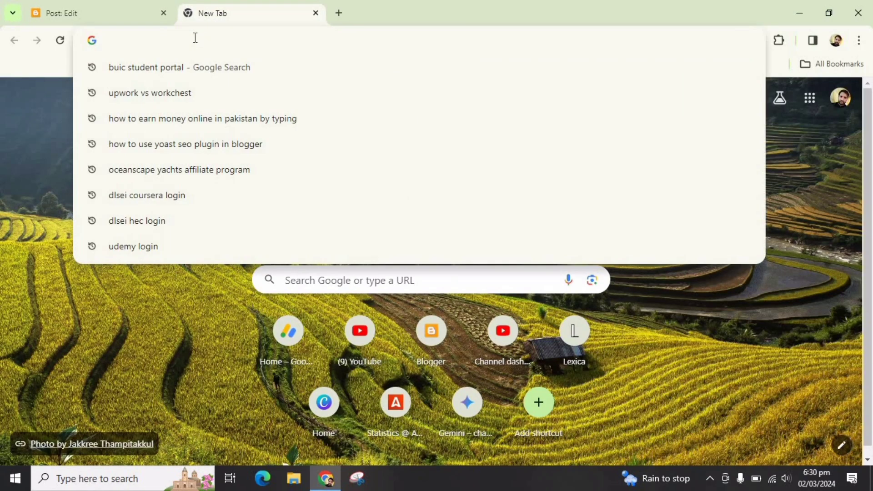
{"action": "type", "text": "bard.google.com/chat"}
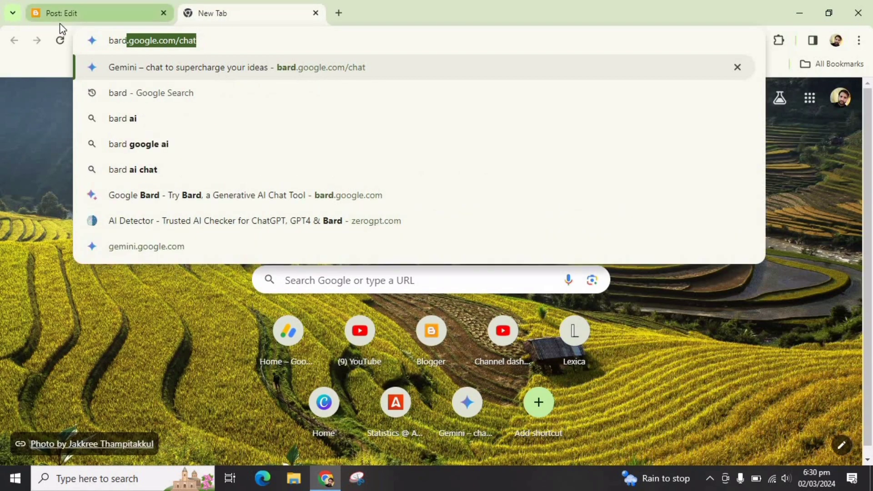
{"action": "left_click", "coordinate": [130, 61]}
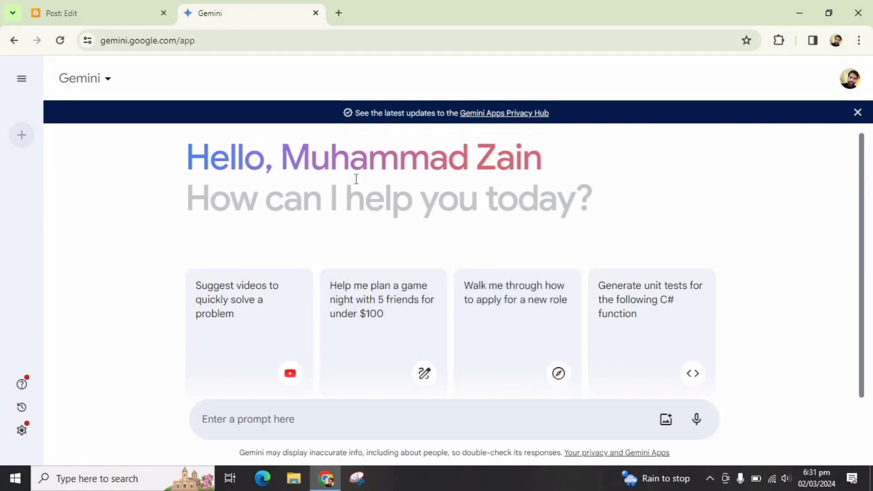
Search Google for "zn world" in a new tab and open the Zn World || Money, Business And Tech site.
{"action": "left_click", "coordinate": [339, 15]}
{"action": "left_click", "coordinate": [334, 37]}
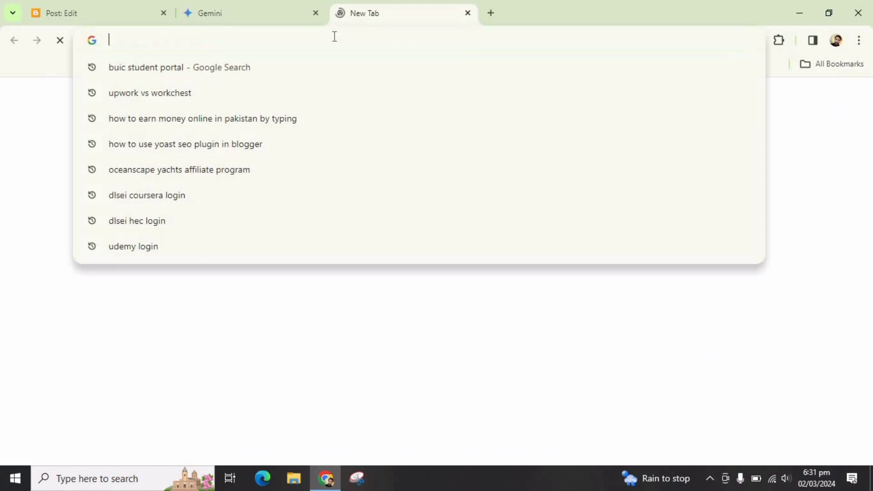
{"action": "type", "text": "zn world"}
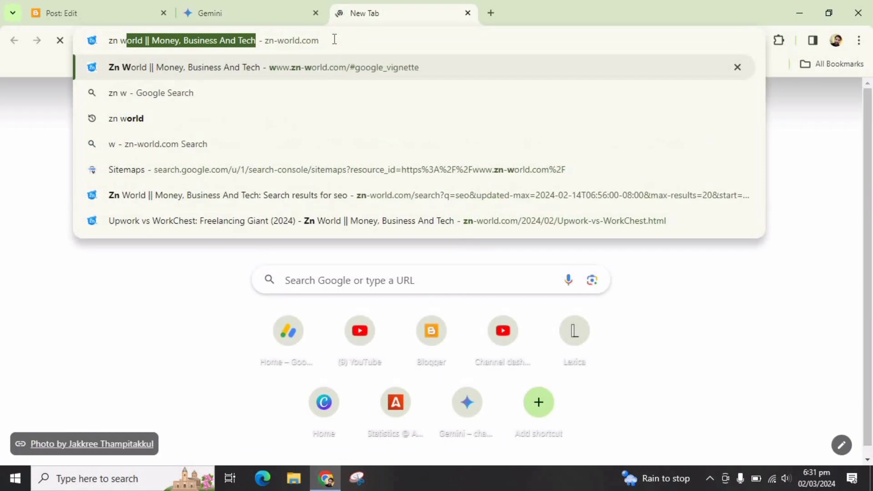
{"action": "key", "text": "BackSpace"}
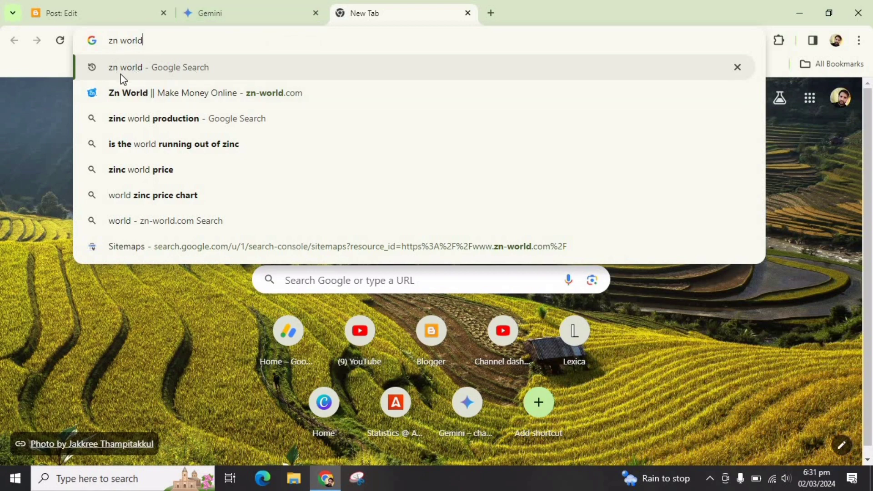
{"action": "left_click", "coordinate": [143, 72]}
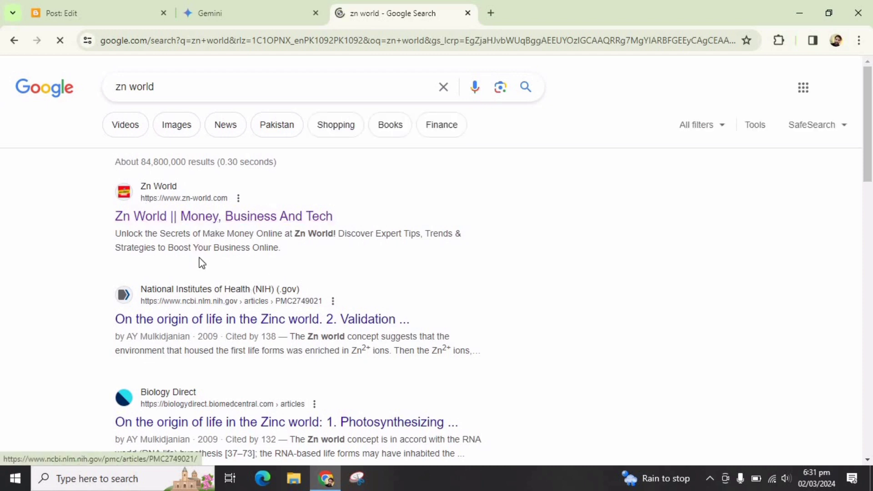
{"action": "left_click", "coordinate": [190, 219]}
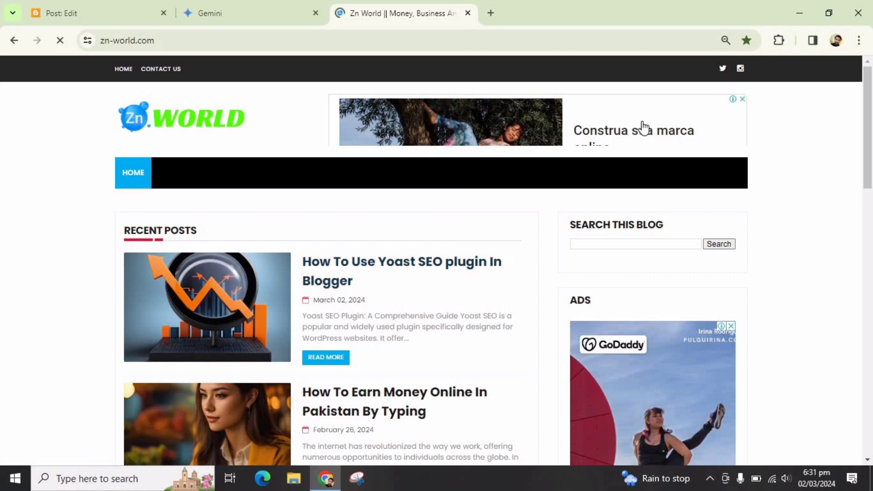
Open the article "How To Use Yoast SEO plugin In Blogger" and copy the full prompt under "Yoast SEO Plugin For Blogger Description".
{"action": "left_click", "coordinate": [314, 287]}
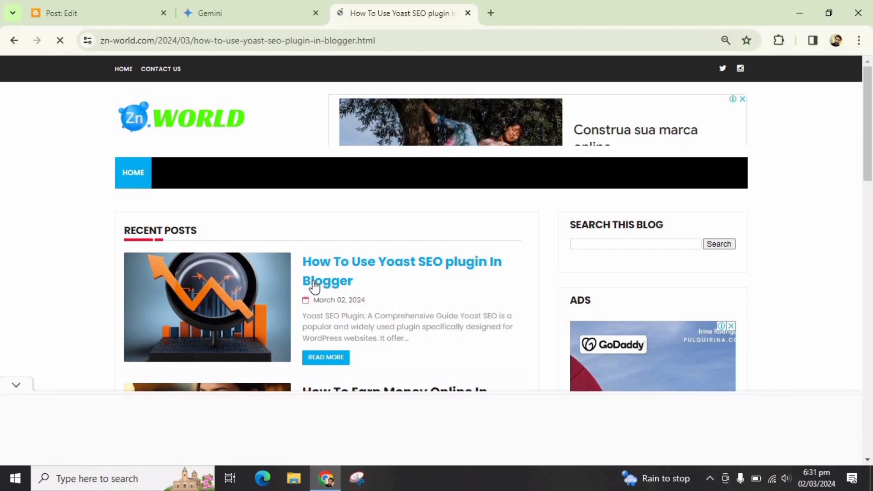
{"action": "scroll", "coordinate": [382, 293], "scroll_direction": "down", "scroll_amount": 1}
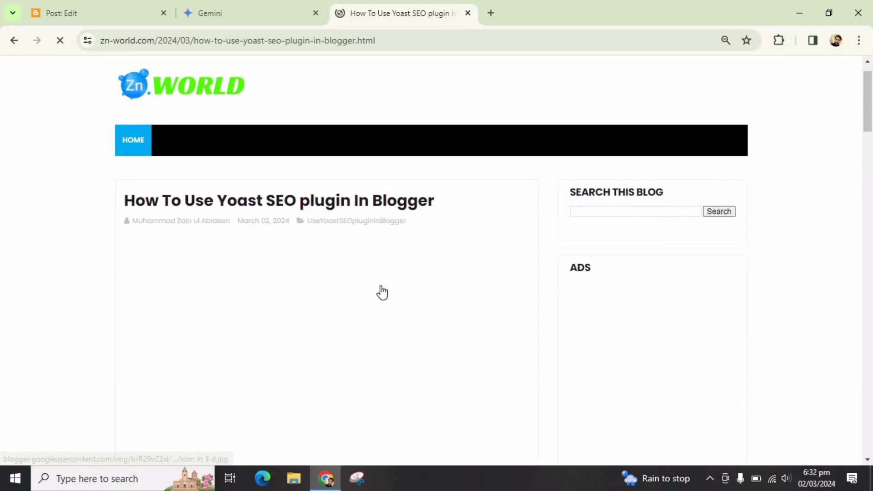
{"action": "scroll", "coordinate": [382, 292], "scroll_direction": "down", "scroll_amount": 6}
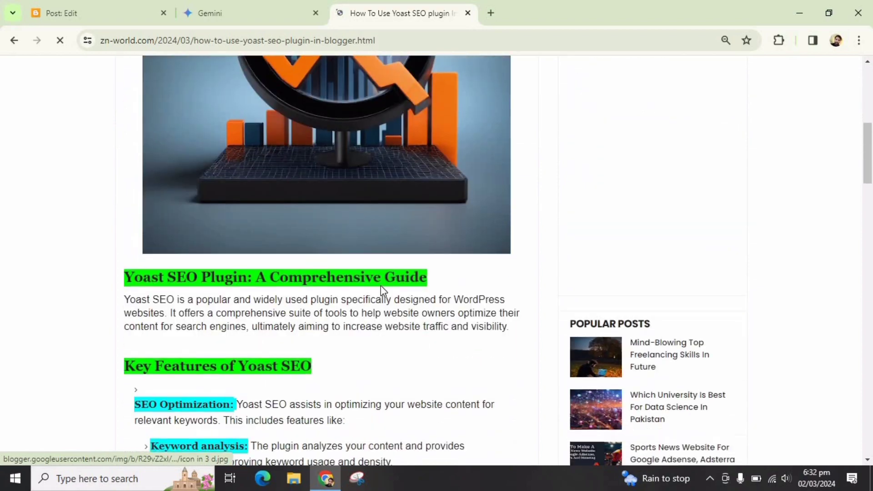
{"action": "scroll", "coordinate": [381, 287], "scroll_direction": "down", "scroll_amount": 7}
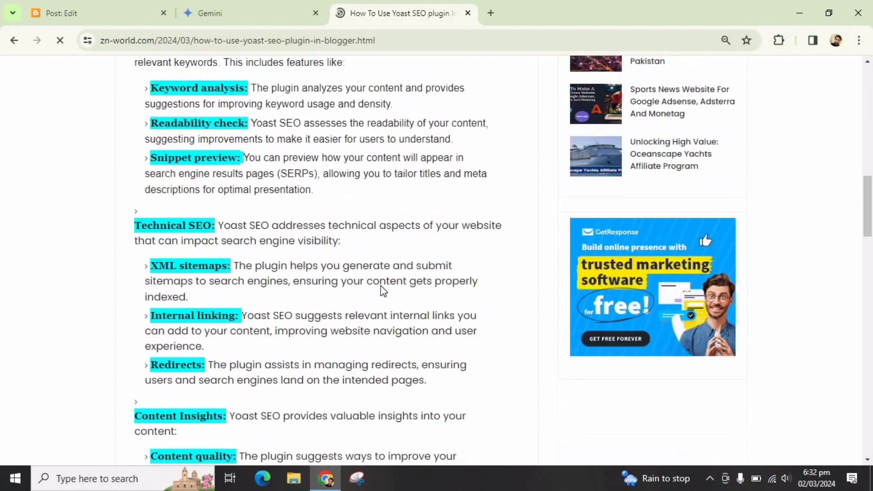
{"action": "scroll", "coordinate": [380, 291], "scroll_direction": "down", "scroll_amount": 9}
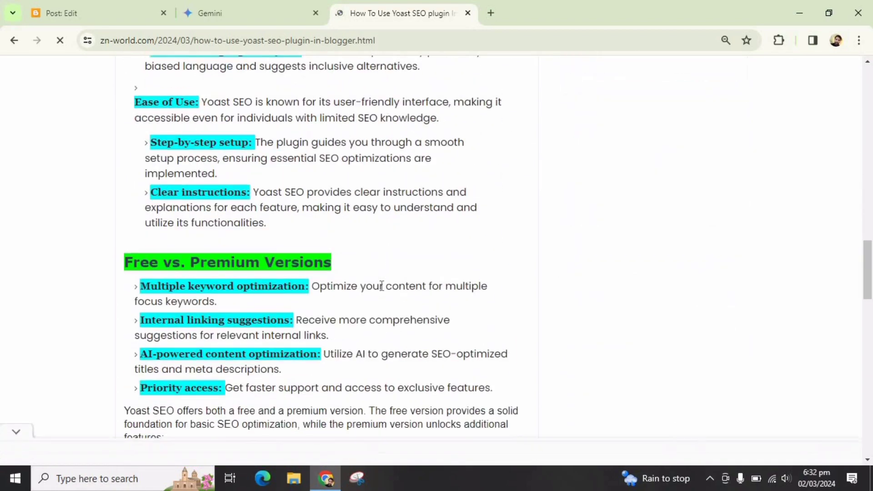
{"action": "scroll", "coordinate": [381, 293], "scroll_direction": "down", "scroll_amount": 2}
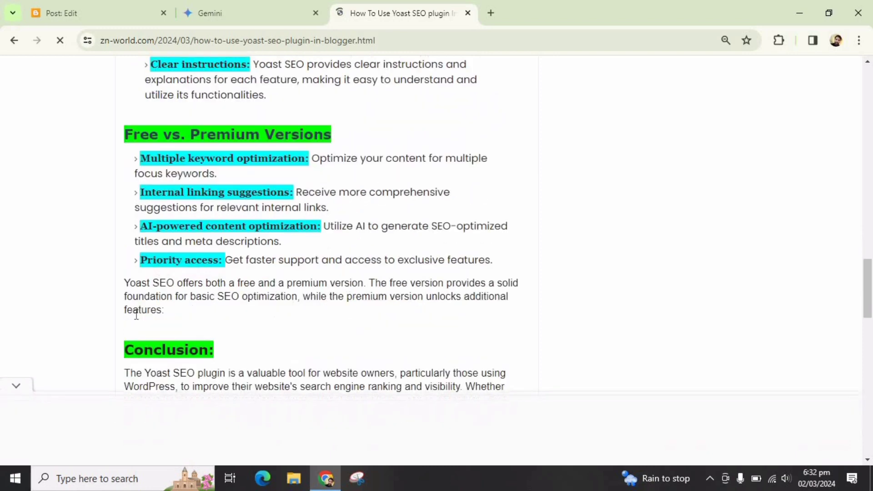
{"action": "left_click", "coordinate": [24, 383]}
{"action": "scroll", "coordinate": [261, 327], "scroll_direction": "down", "scroll_amount": 5}
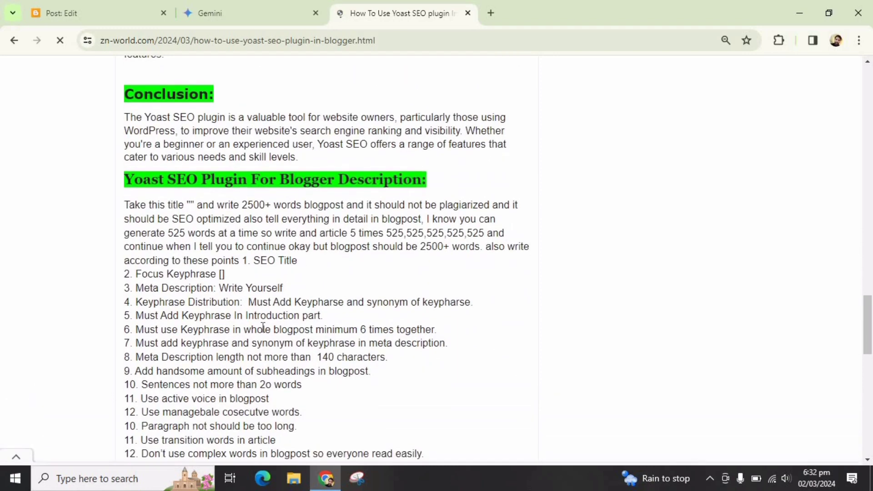
{"action": "scroll", "coordinate": [262, 328], "scroll_direction": "down", "scroll_amount": 2}
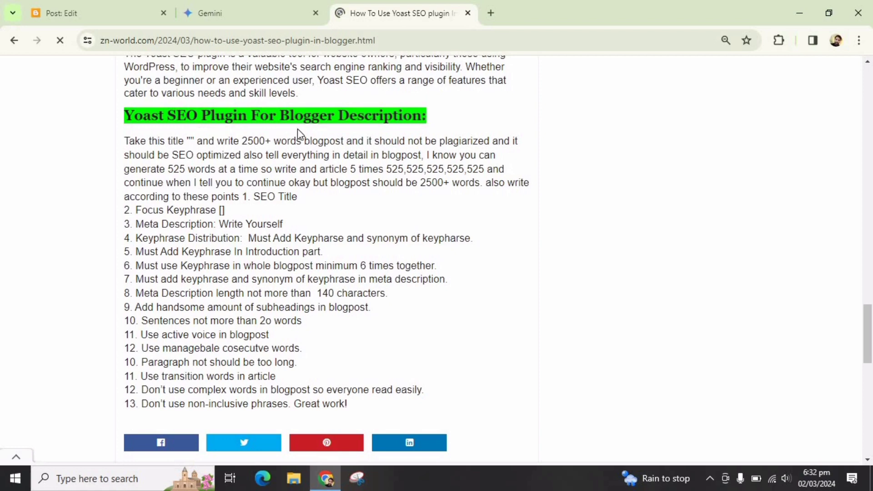
{"action": "left_click_drag", "start_coordinate": [127, 142], "coordinate": [359, 400]}
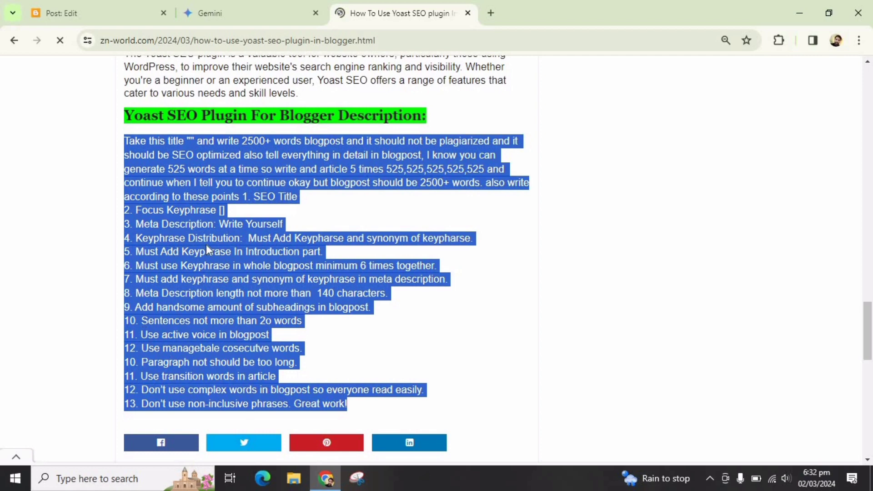
Paste the copied blog-writing prompt into Gemini's prompt field and go back to its beginning.
{"action": "left_click", "coordinate": [236, 20]}
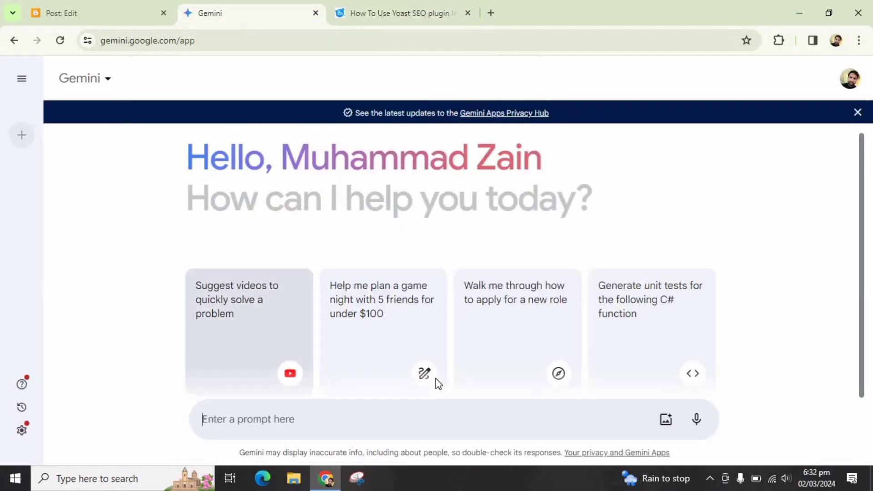
{"action": "left_click", "coordinate": [272, 424]}
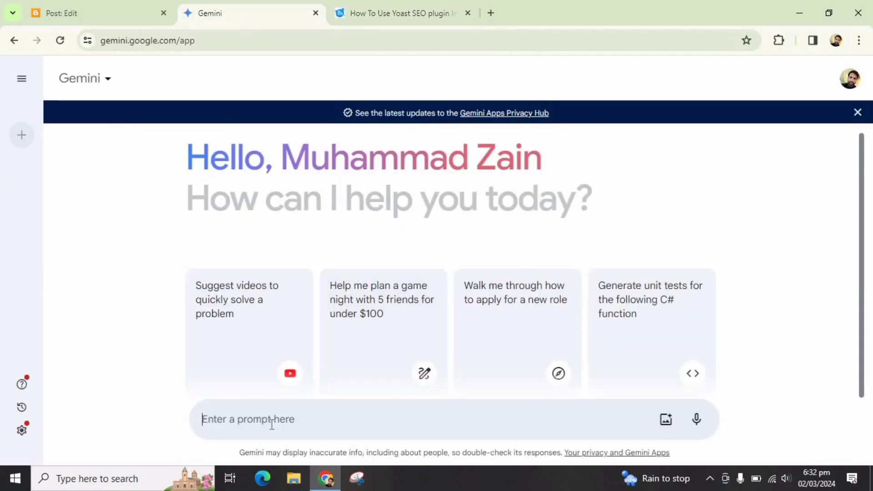
{"action": "key", "text": "ctrl+v"}
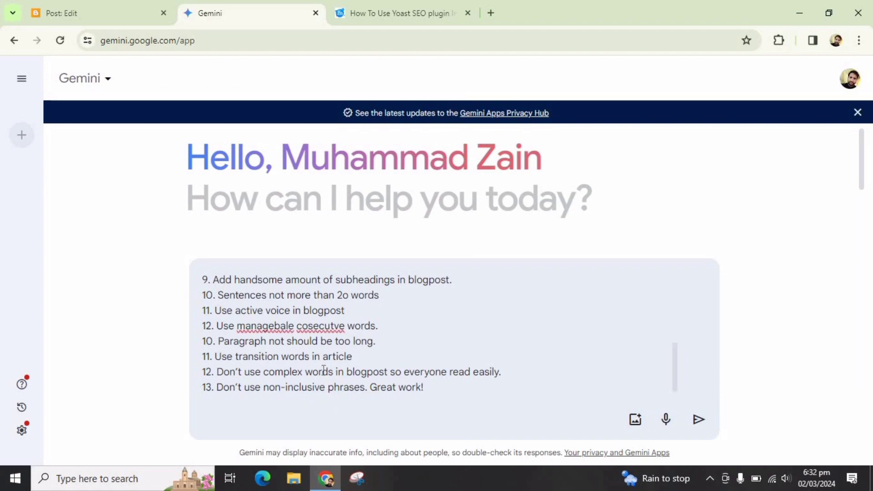
{"action": "scroll", "coordinate": [324, 369], "scroll_direction": "up", "scroll_amount": 10}
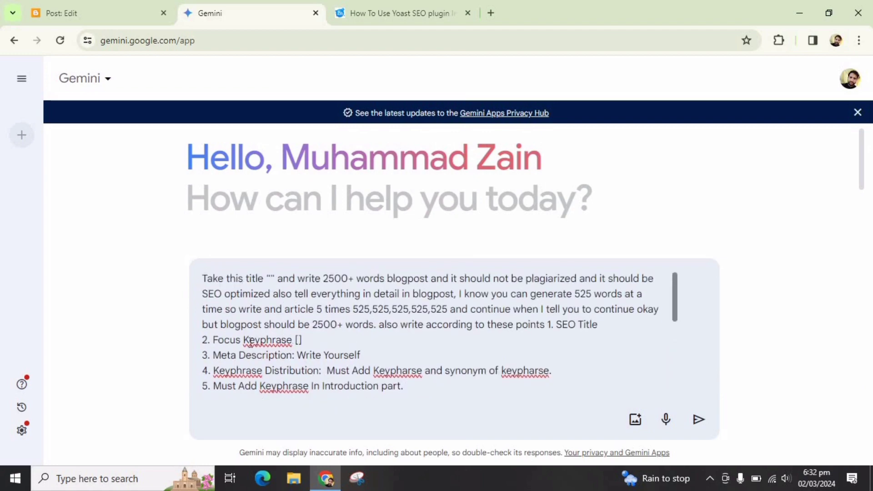
Copy the Blogger draft's title "BS Data Science Scope In Pakistan" into the Gemini prompt's Focus Keyphrase brackets and title quotation marks.
{"action": "left_click", "coordinate": [122, 16]}
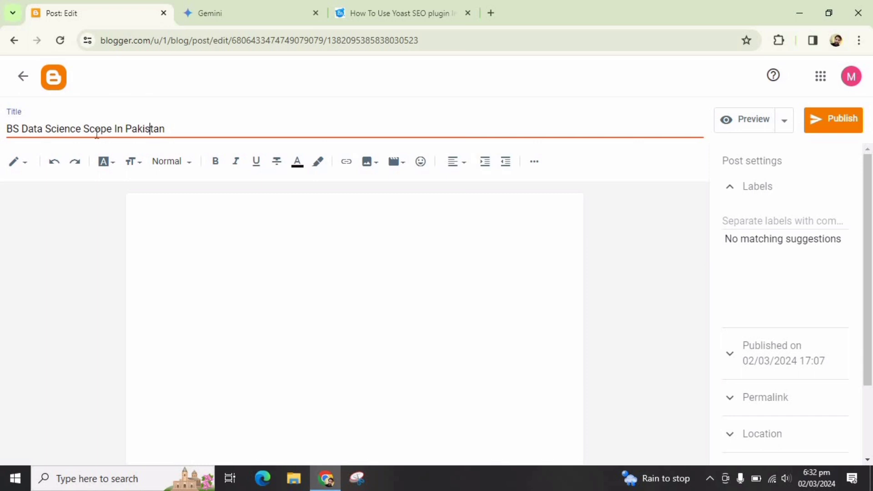
{"action": "left_click_drag", "start_coordinate": [168, 129], "coordinate": [2, 135]}
{"action": "key", "text": "ctrl+c"}
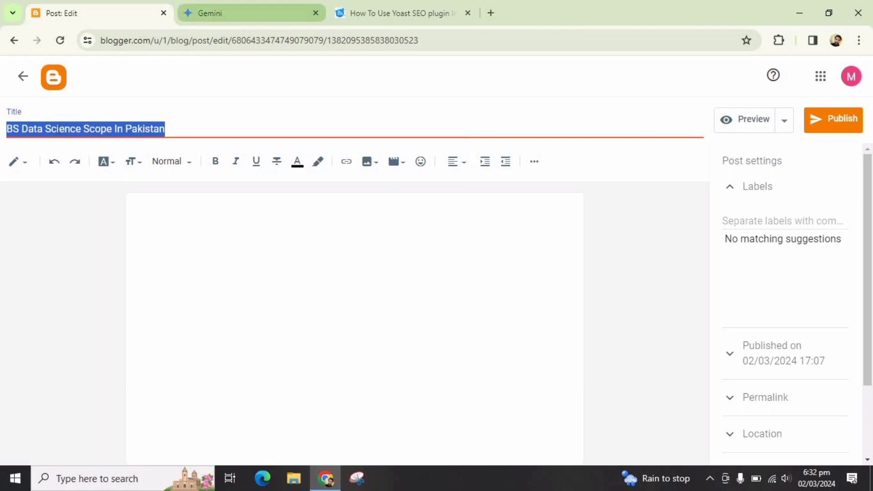
{"action": "left_click", "coordinate": [211, 17]}
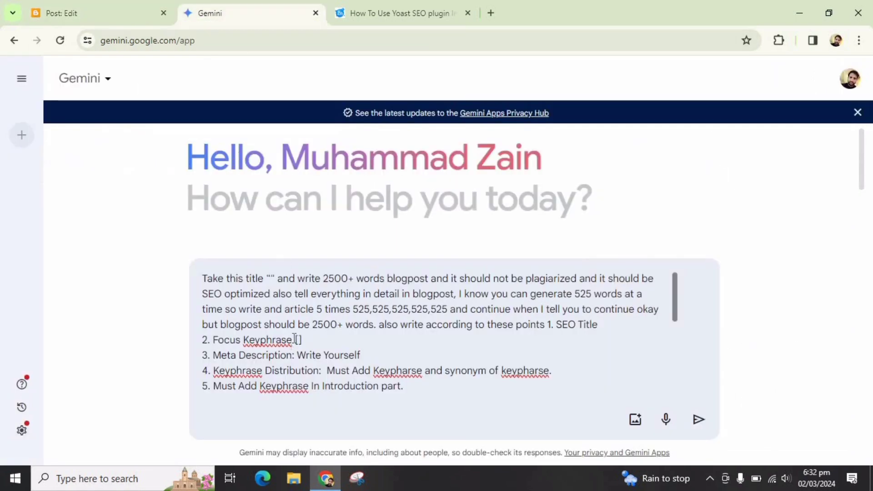
{"action": "key", "text": "ctrl+v"}
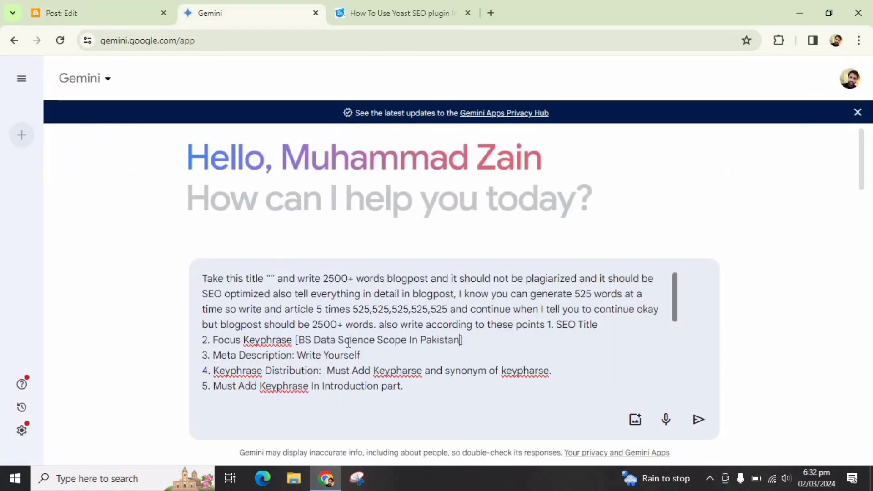
{"action": "left_click", "coordinate": [269, 278]}
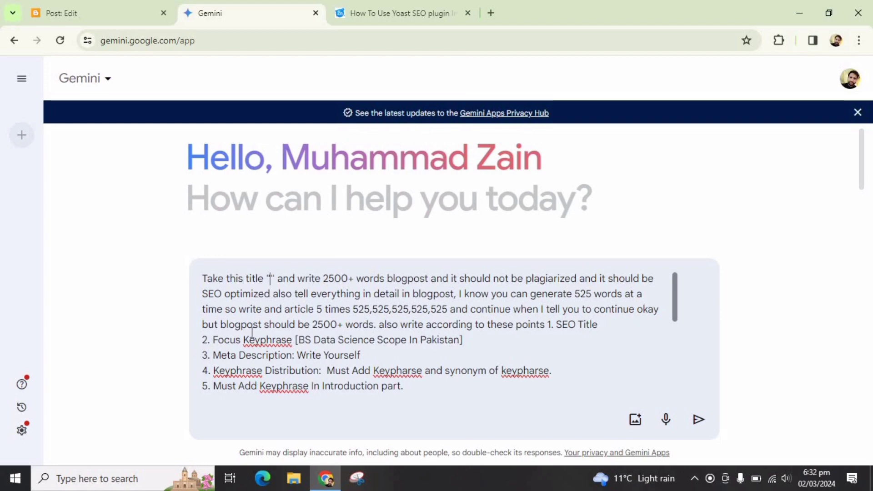
{"action": "key", "text": "ctrl+v"}
Review the numbered writing rules in the completed prompt and submit it to Gemini.
{"action": "scroll", "coordinate": [499, 336], "scroll_direction": "down", "scroll_amount": 3}
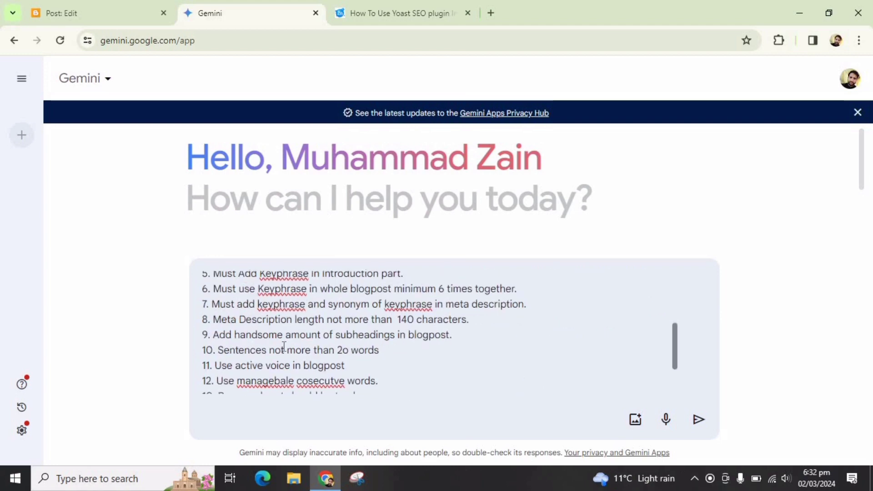
{"action": "scroll", "coordinate": [312, 337], "scroll_direction": "up", "scroll_amount": 3}
{"action": "scroll", "coordinate": [276, 318], "scroll_direction": "down", "scroll_amount": 3}
{"action": "scroll", "coordinate": [390, 339], "scroll_direction": "down", "scroll_amount": 2}
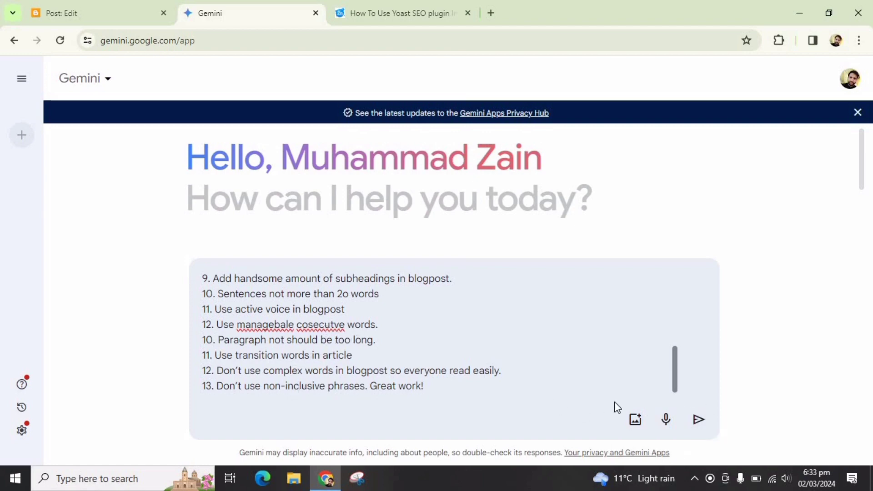
{"action": "left_click", "coordinate": [700, 421]}
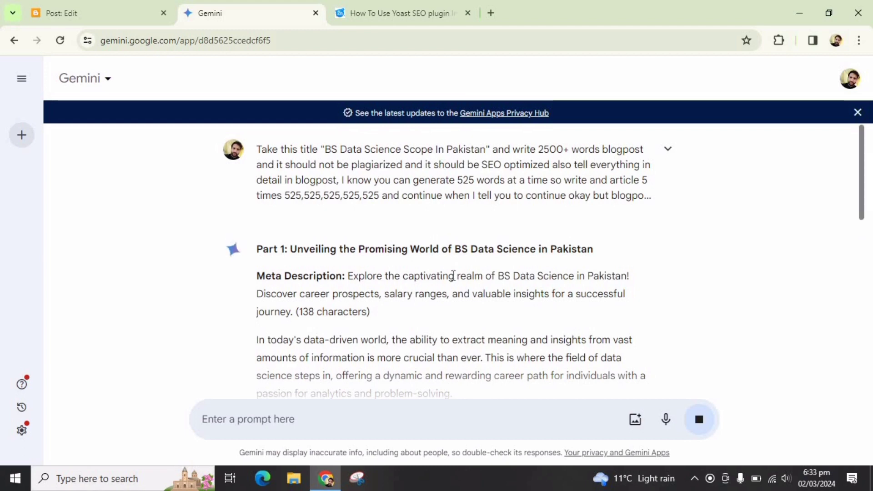
Send Gemini the prompt "continue" so it resumes the article from the cut-off Part 5.
{"action": "scroll", "coordinate": [454, 276], "scroll_direction": "down", "scroll_amount": 6}
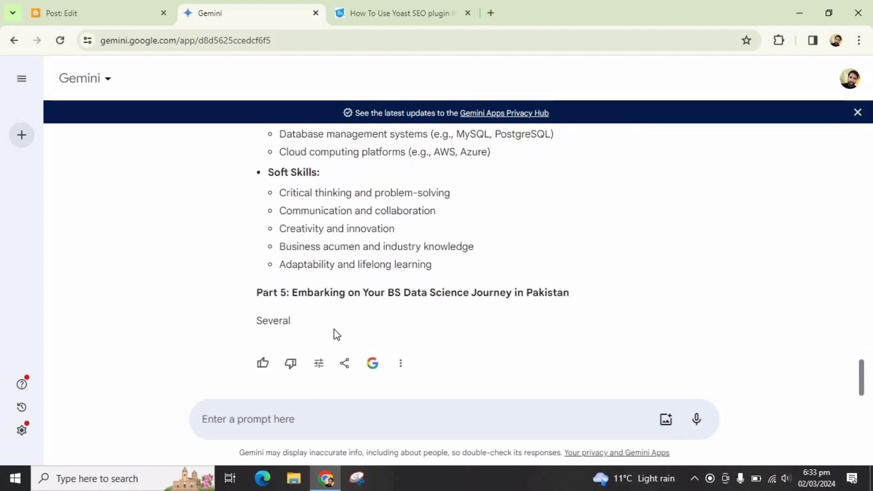
{"action": "left_click", "coordinate": [294, 420]}
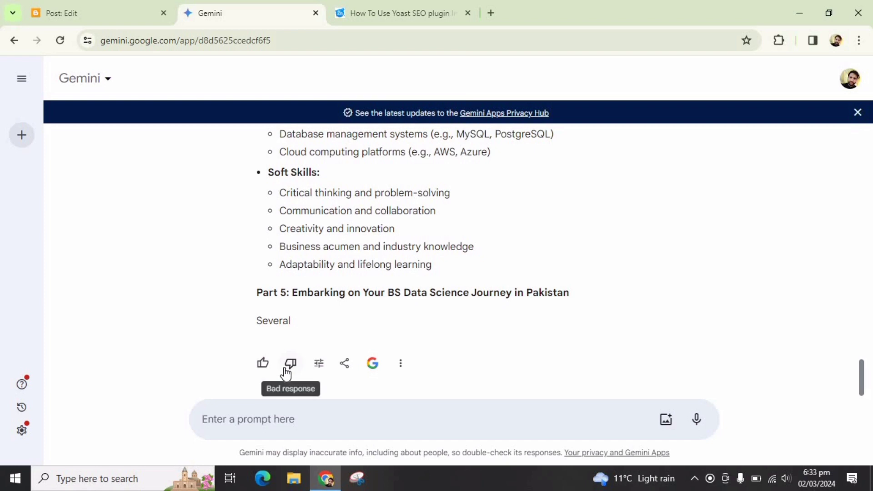
{"action": "type", "text": "continu"}
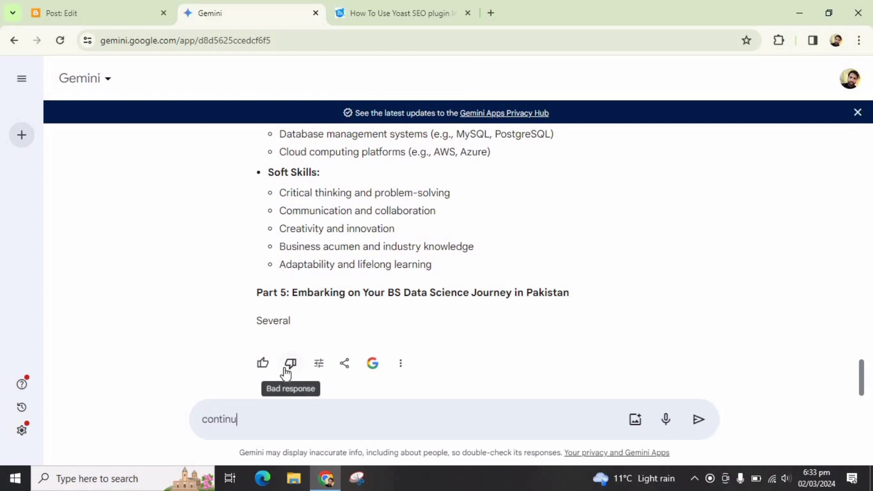
{"action": "type", "text": "e"}
{"action": "key", "text": "Return"}
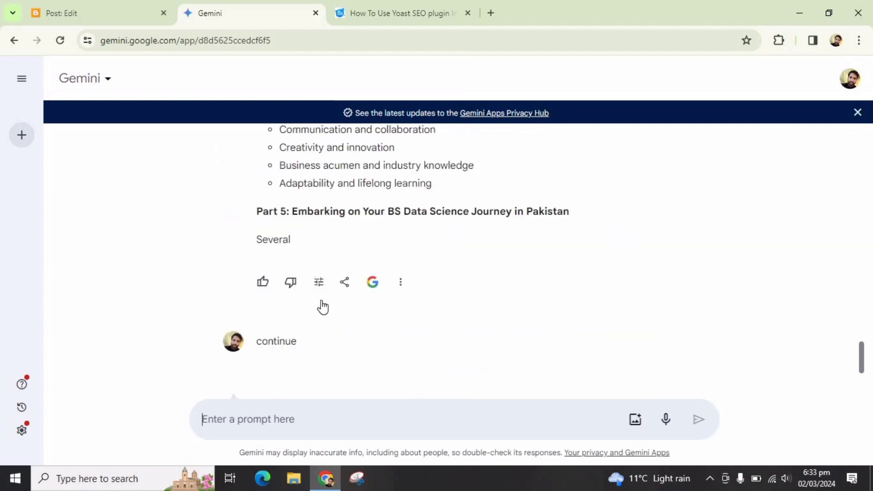
Review the generated article from the continued Part 5 and Conclusion back up to the introduction and Part 2.
{"action": "scroll", "coordinate": [310, 250], "scroll_direction": "up", "scroll_amount": 7}
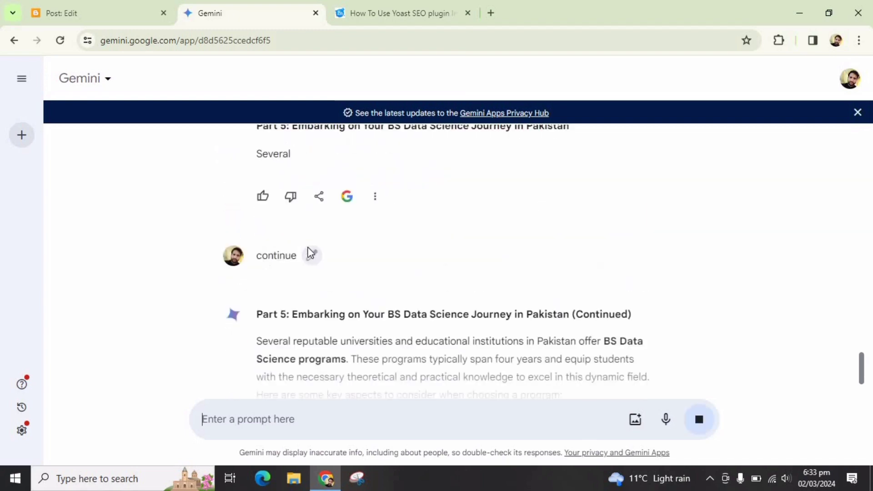
{"action": "scroll", "coordinate": [387, 338], "scroll_direction": "down", "scroll_amount": 5}
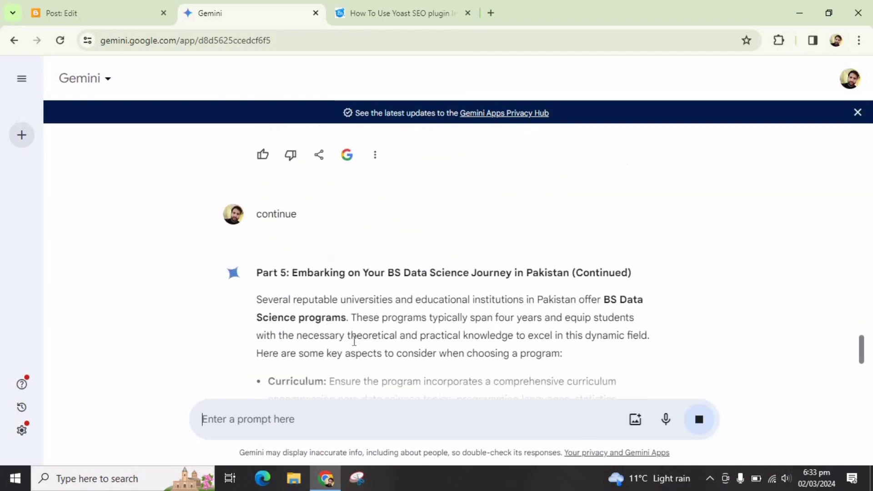
{"action": "scroll", "coordinate": [364, 314], "scroll_direction": "down", "scroll_amount": 5}
{"action": "scroll", "coordinate": [367, 327], "scroll_direction": "down", "scroll_amount": 6}
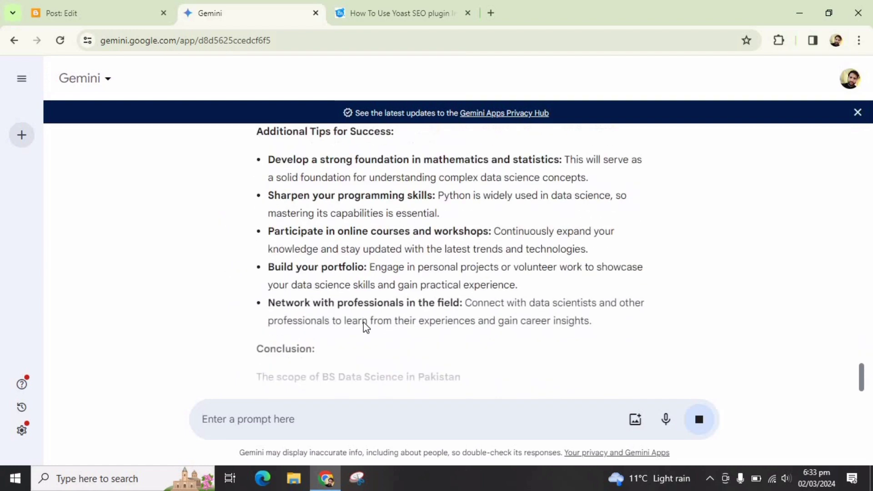
{"action": "scroll", "coordinate": [363, 333], "scroll_direction": "down", "scroll_amount": 2}
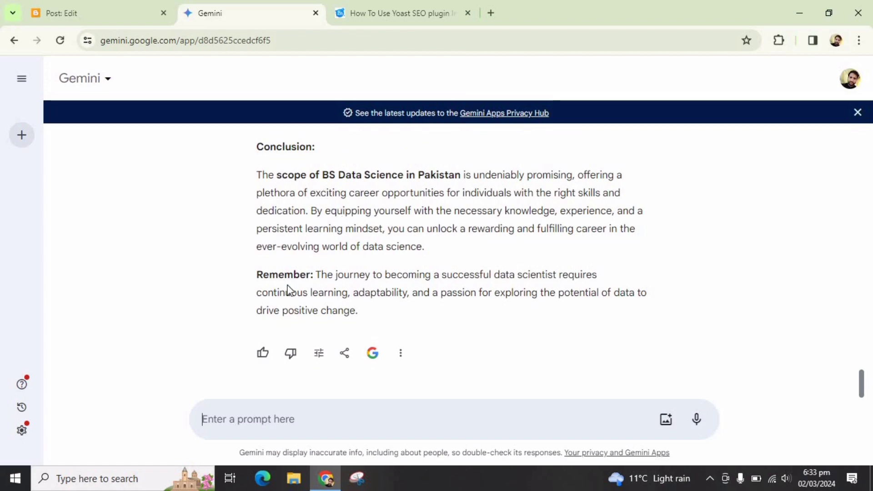
{"action": "scroll", "coordinate": [343, 312], "scroll_direction": "up", "scroll_amount": 4}
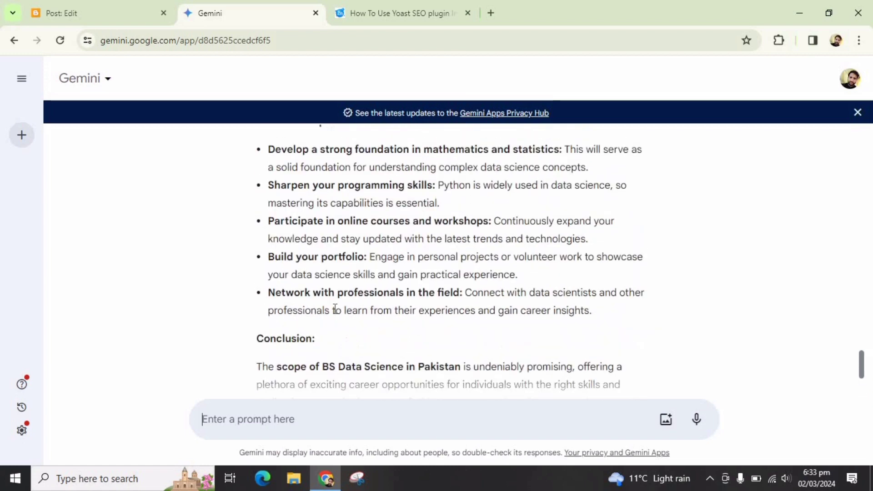
{"action": "scroll", "coordinate": [334, 308], "scroll_direction": "down", "scroll_amount": 4}
{"action": "scroll", "coordinate": [334, 307], "scroll_direction": "up", "scroll_amount": 12}
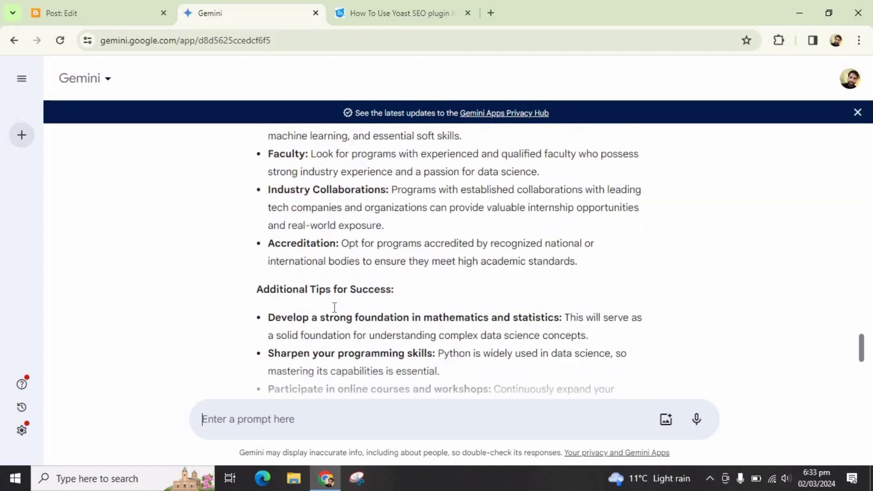
{"action": "scroll", "coordinate": [335, 307], "scroll_direction": "up", "scroll_amount": 20}
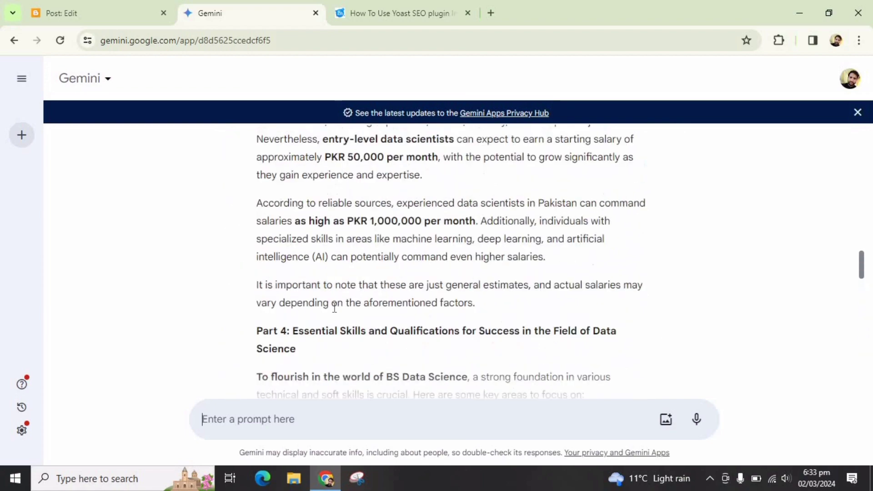
{"action": "scroll", "coordinate": [334, 307], "scroll_direction": "up", "scroll_amount": 15}
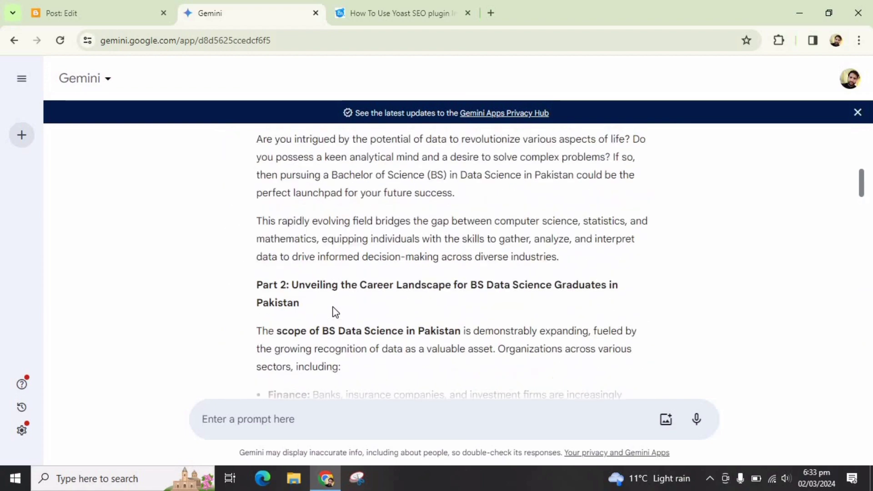
{"action": "scroll", "coordinate": [334, 308], "scroll_direction": "up", "scroll_amount": 4}
{"action": "scroll", "coordinate": [517, 282], "scroll_direction": "down", "scroll_amount": 12}
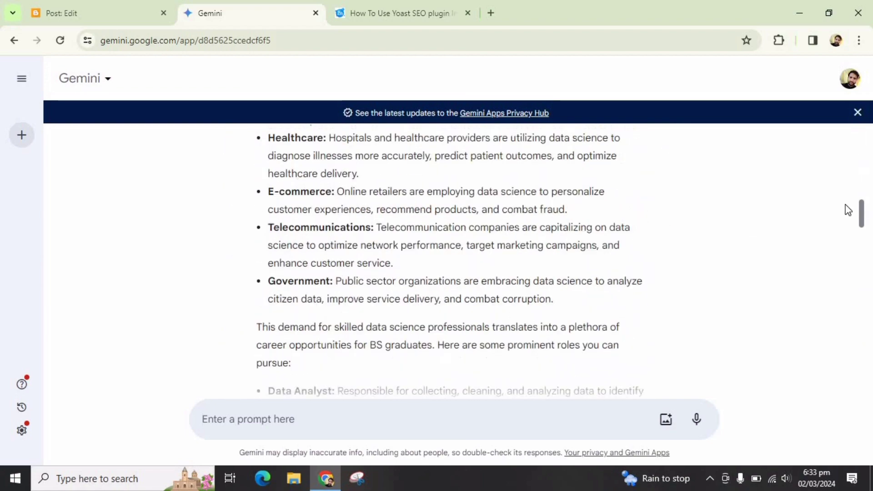
Go to the end of the conversation and send Gemini another "continue" prompt to extend the article beyond its Conclusion.
{"action": "left_click_drag", "start_coordinate": [864, 214], "coordinate": [859, 387]}
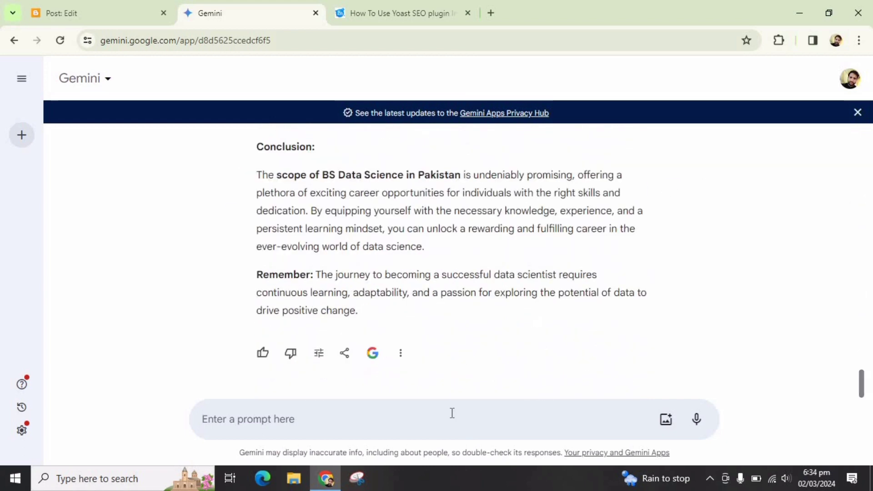
{"action": "type", "text": "continue"}
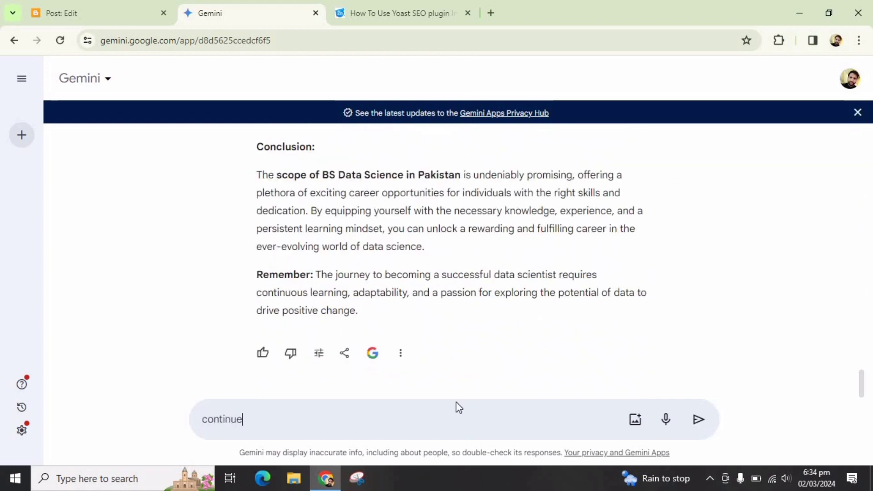
{"action": "key", "text": "Return"}
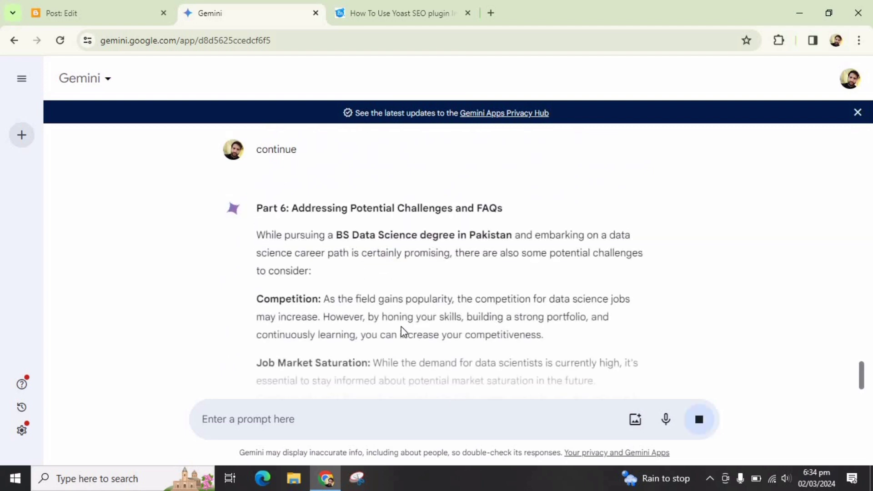
Review the continued article sections, including the potential challenges, FAQs and final Conclusion.
{"action": "scroll", "coordinate": [401, 331], "scroll_direction": "up", "scroll_amount": 10}
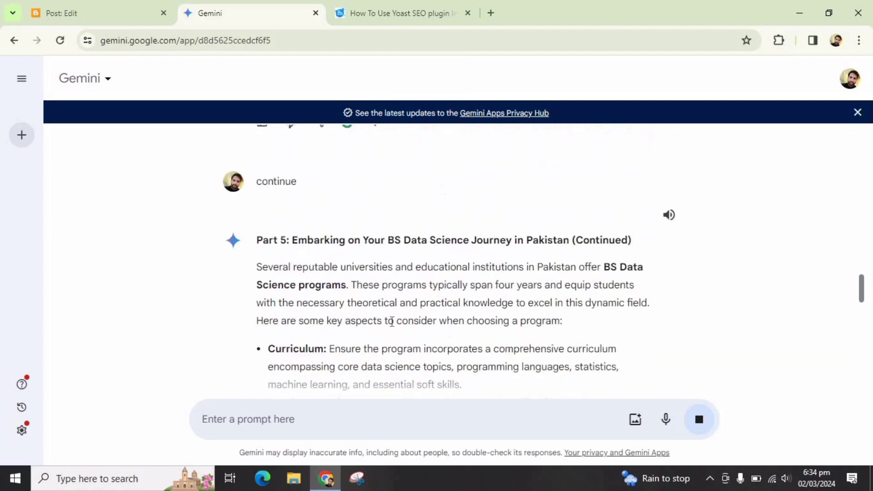
{"action": "scroll", "coordinate": [322, 261], "scroll_direction": "up", "scroll_amount": 1}
{"action": "scroll", "coordinate": [359, 295], "scroll_direction": "down", "scroll_amount": 10}
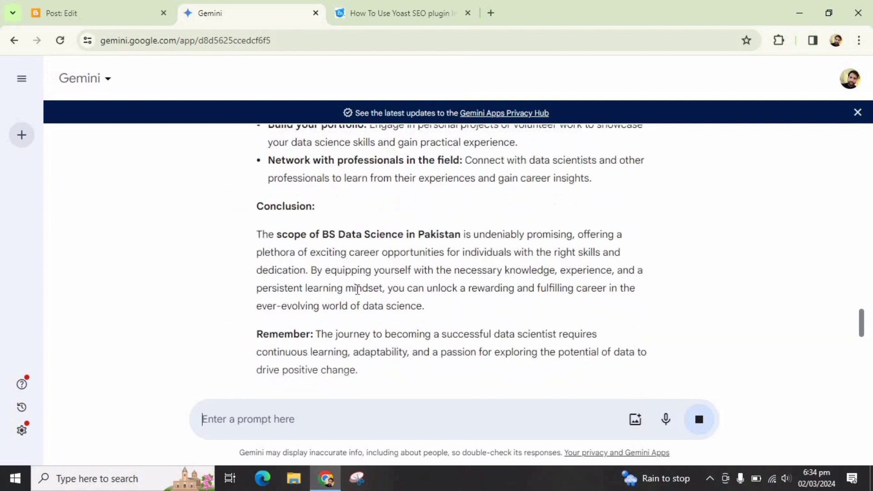
{"action": "scroll", "coordinate": [319, 229], "scroll_direction": "down", "scroll_amount": 10}
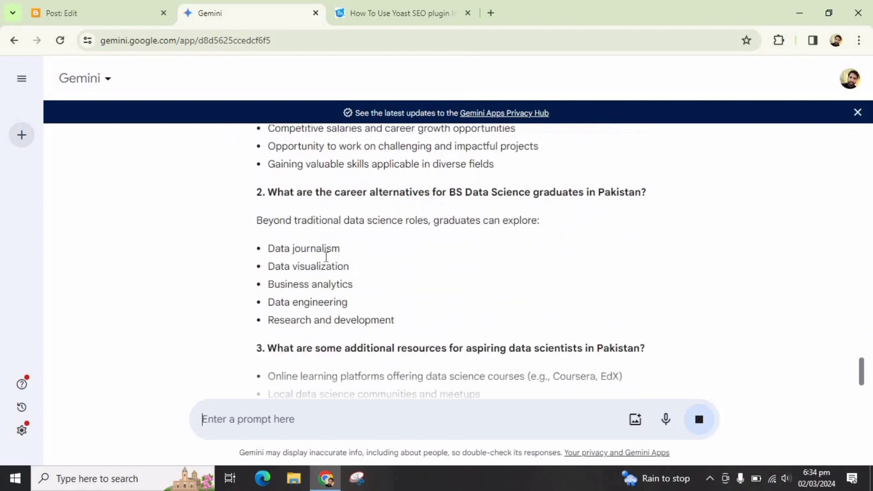
{"action": "scroll", "coordinate": [430, 266], "scroll_direction": "up", "scroll_amount": 3}
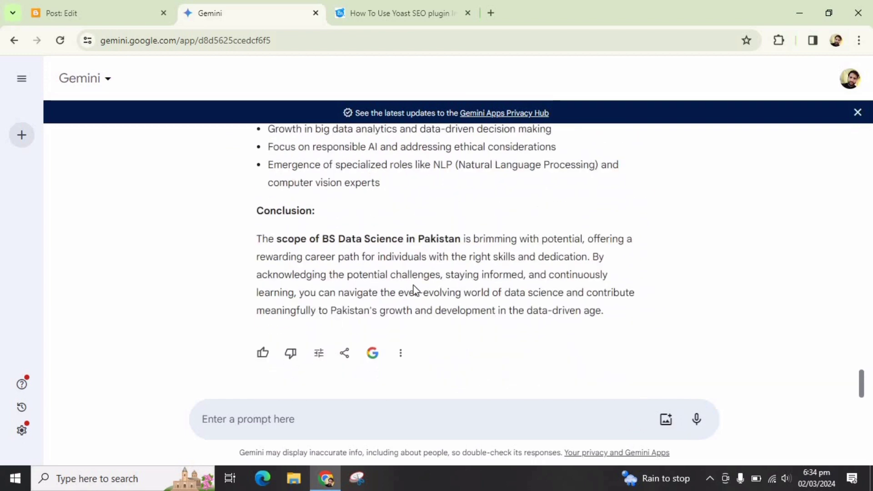
{"action": "scroll", "coordinate": [412, 291], "scroll_direction": "up", "scroll_amount": 10}
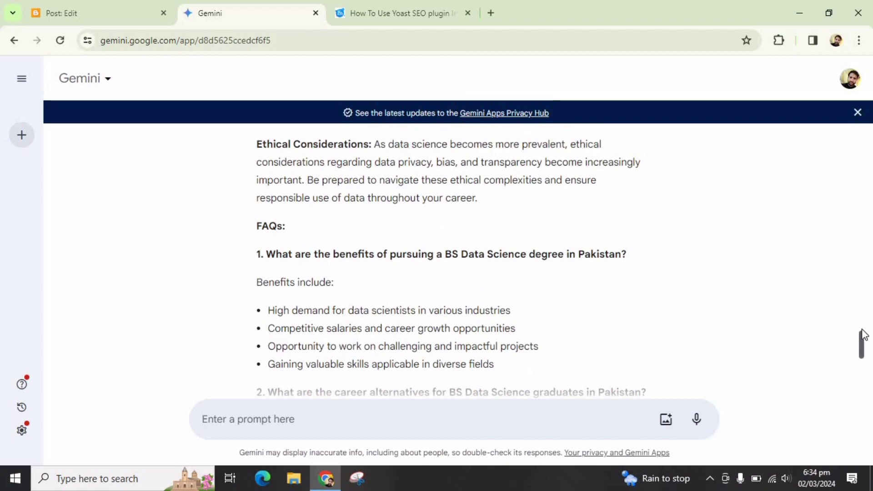
Copy the Meta Description text from Part 1, without its character count, into the Blogger post's search description and trim it slightly.
{"action": "left_click_drag", "start_coordinate": [862, 348], "coordinate": [725, 168]}
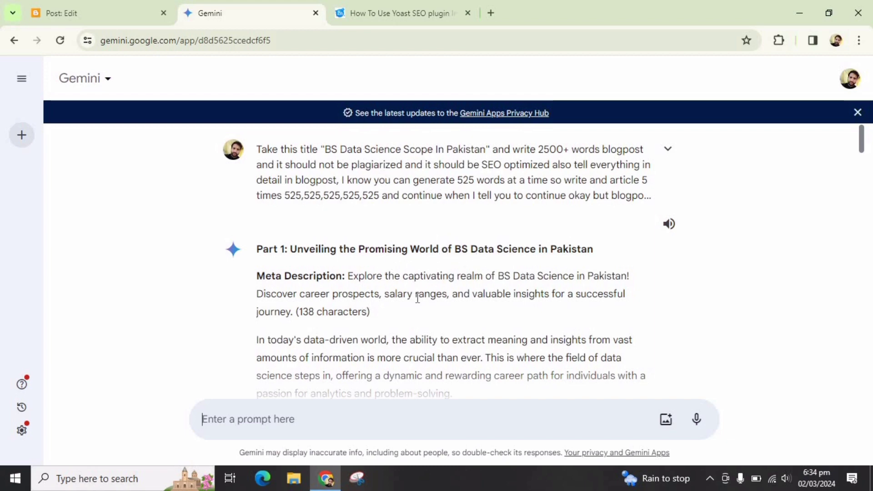
{"action": "left_click_drag", "start_coordinate": [346, 276], "coordinate": [297, 311]}
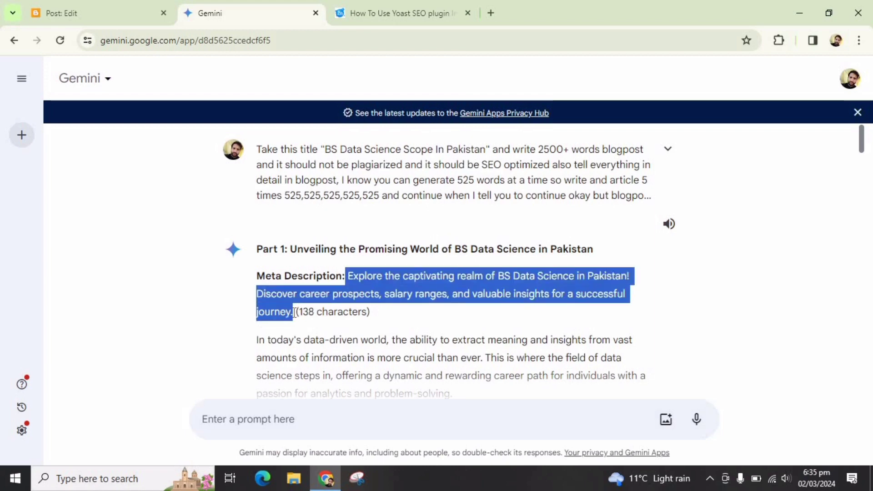
{"action": "left_click", "coordinate": [61, 13]}
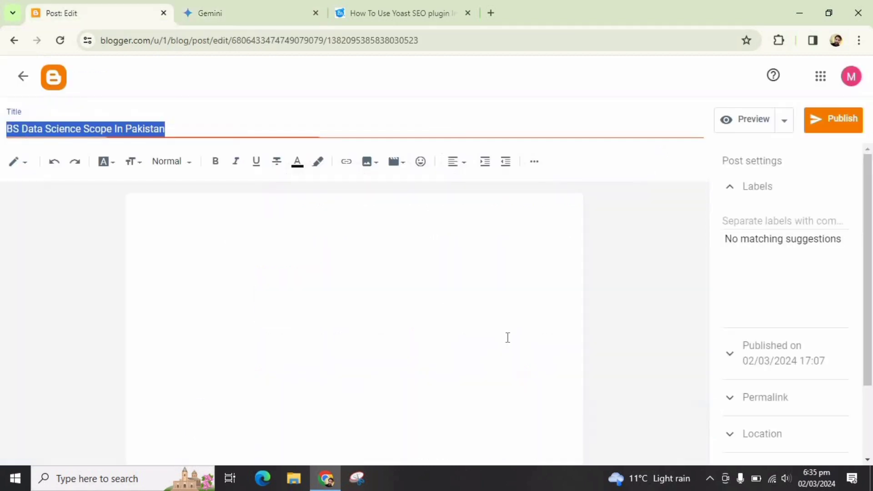
{"action": "left_click", "coordinate": [755, 390]}
{"action": "left_click", "coordinate": [748, 382]}
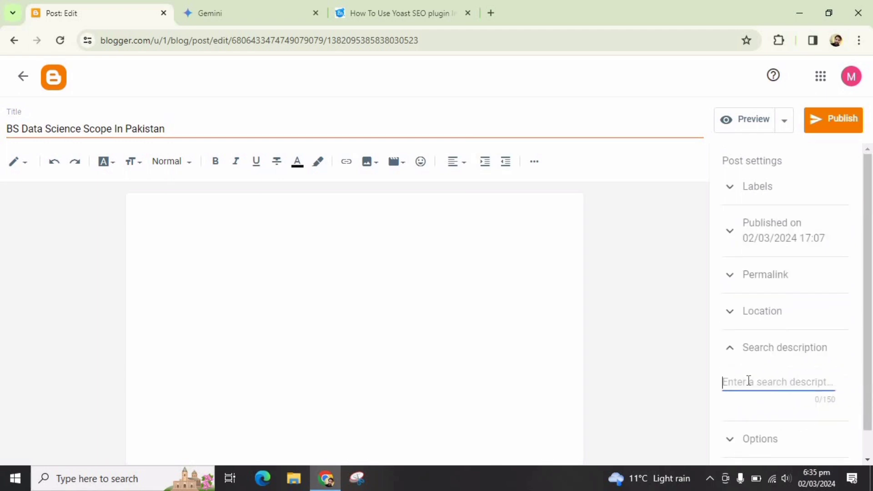
{"action": "key", "text": "ctrl+v"}
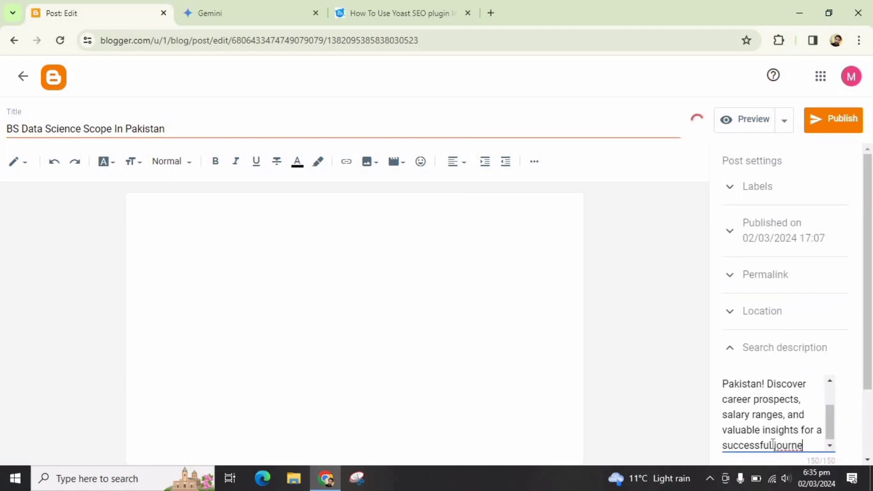
{"action": "left_click", "coordinate": [821, 430]}
{"action": "key", "text": "BackSpace"}
Return to the Gemini conversation and read the Keyphrase Distribution note and the Introduction in Part 1.
{"action": "left_click", "coordinate": [284, 13]}
{"action": "scroll", "coordinate": [285, 250], "scroll_direction": "down", "scroll_amount": 5}
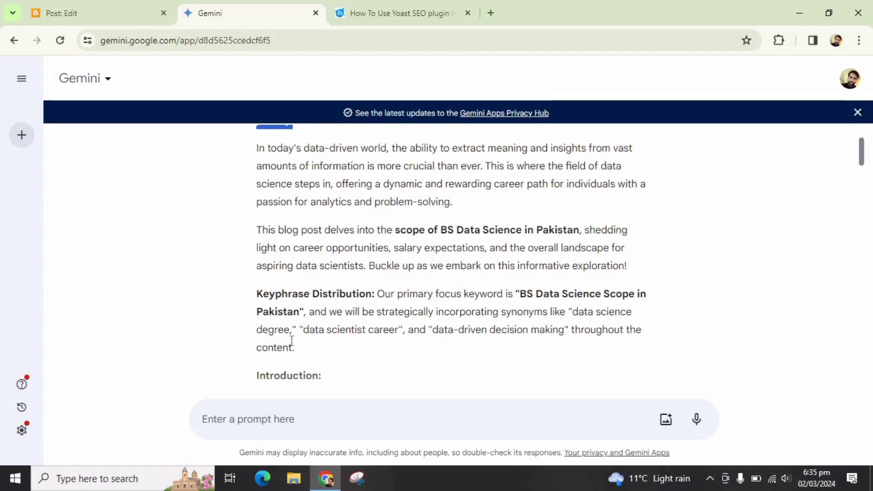
{"action": "scroll", "coordinate": [302, 335], "scroll_direction": "down", "scroll_amount": 3}
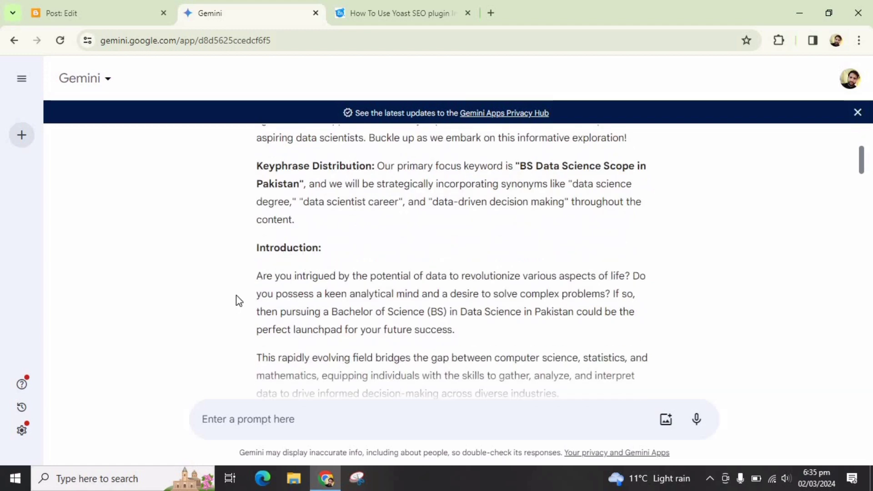
{"action": "left_click_drag", "start_coordinate": [259, 277], "coordinate": [303, 282]}
{"action": "scroll", "coordinate": [257, 289], "scroll_direction": "down", "scroll_amount": 8}
{"action": "scroll", "coordinate": [276, 273], "scroll_direction": "down", "scroll_amount": 15}
{"action": "scroll", "coordinate": [277, 255], "scroll_direction": "up", "scroll_amount": 3}
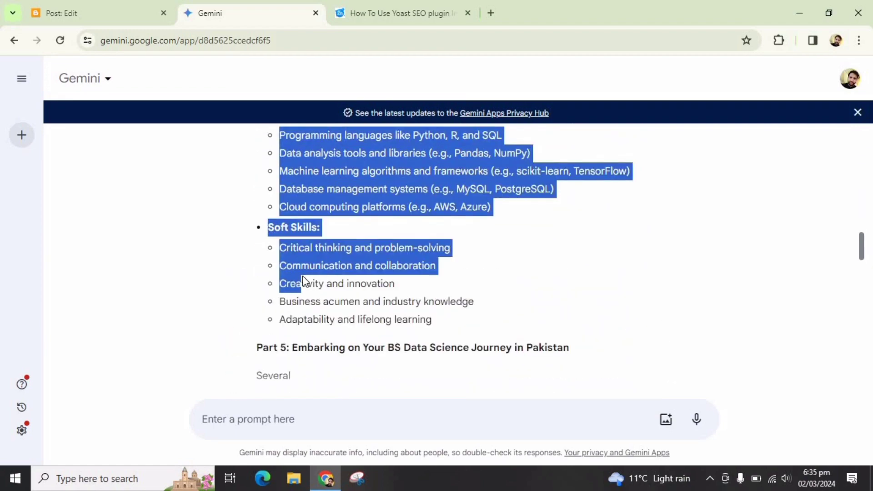
{"action": "left_click", "coordinate": [518, 261]}
Examine Parts 1 to 3 of the article, checking the bolded keyphrase "scope of BS Data Science in Pakistan" in Part 2.
{"action": "scroll", "coordinate": [516, 260], "scroll_direction": "up", "scroll_amount": 15}
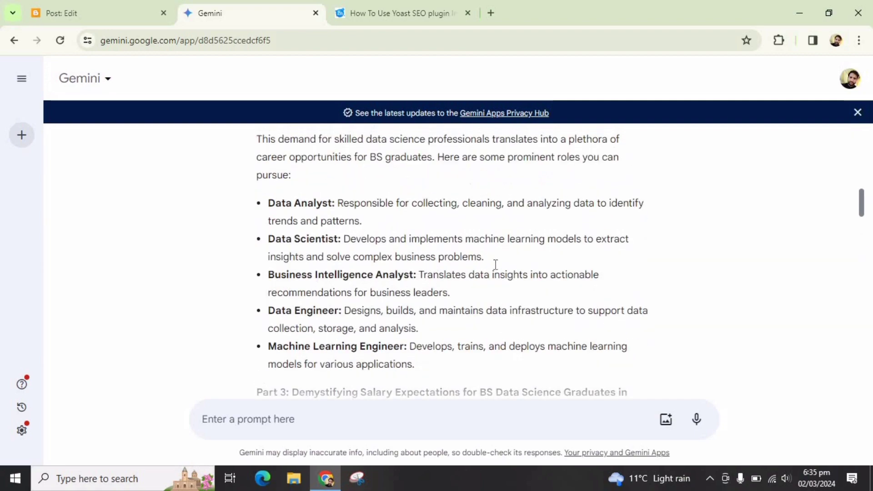
{"action": "scroll", "coordinate": [496, 266], "scroll_direction": "up", "scroll_amount": 4}
{"action": "scroll", "coordinate": [493, 268], "scroll_direction": "down", "scroll_amount": 3}
{"action": "scroll", "coordinate": [494, 270], "scroll_direction": "up", "scroll_amount": 3}
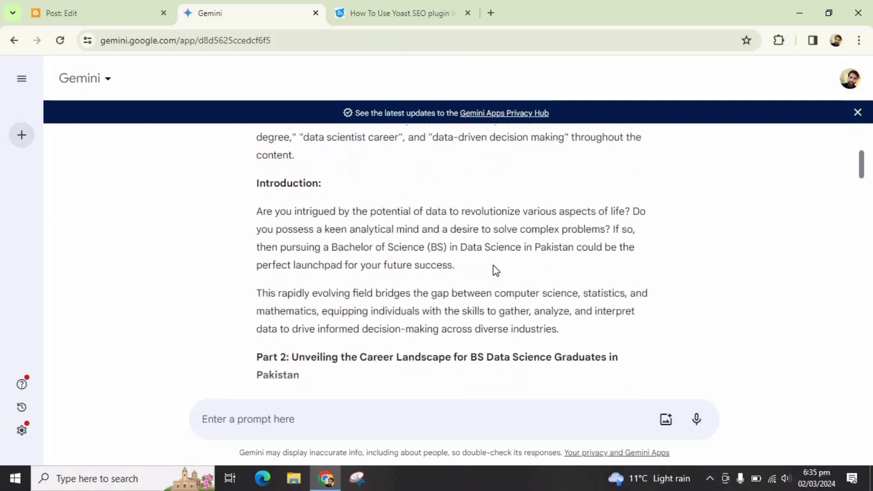
{"action": "scroll", "coordinate": [493, 271], "scroll_direction": "down", "scroll_amount": 4}
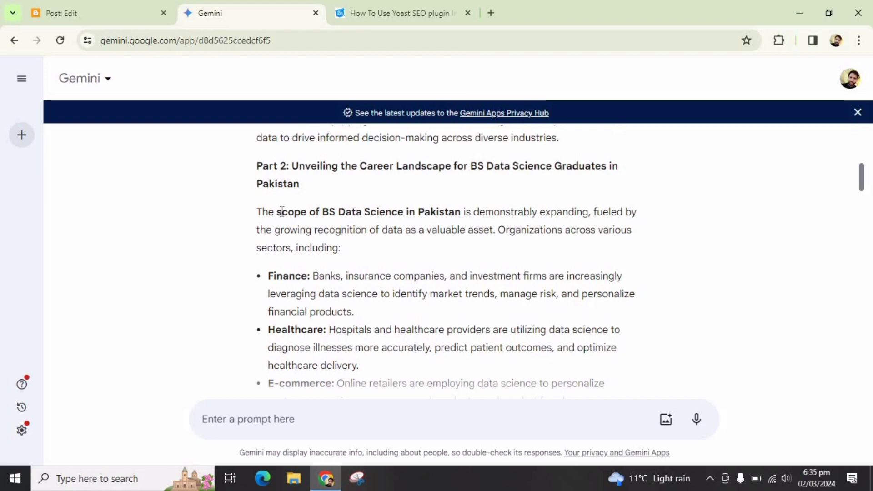
{"action": "left_click_drag", "start_coordinate": [274, 212], "coordinate": [458, 207]}
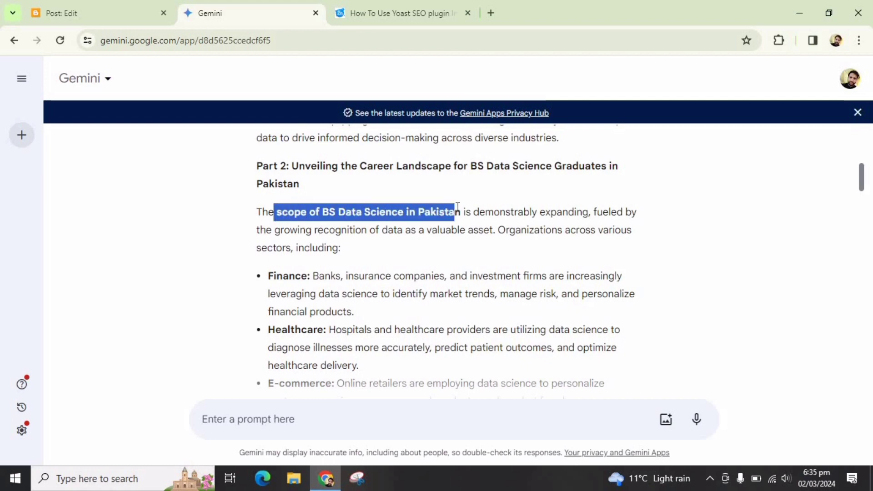
{"action": "scroll", "coordinate": [409, 250], "scroll_direction": "up", "scroll_amount": 2}
{"action": "scroll", "coordinate": [409, 249], "scroll_direction": "down", "scroll_amount": 7}
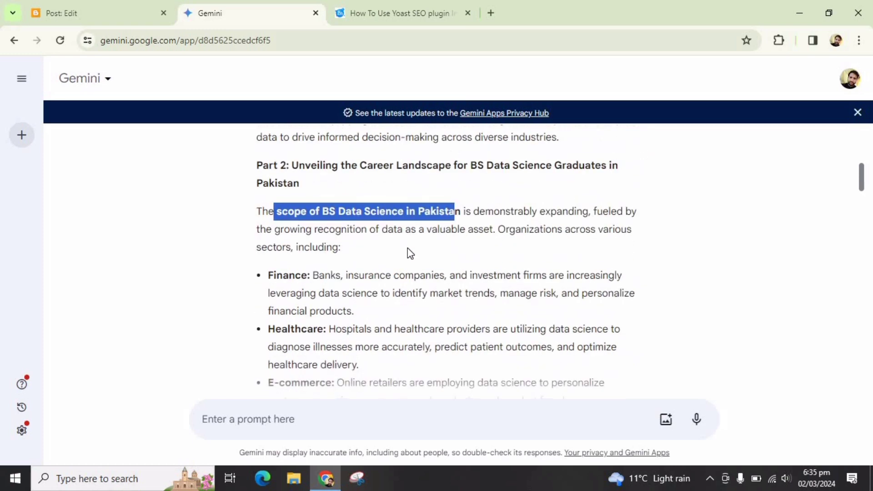
{"action": "scroll", "coordinate": [407, 248], "scroll_direction": "down", "scroll_amount": 10}
{"action": "scroll", "coordinate": [407, 250], "scroll_direction": "up", "scroll_amount": 4}
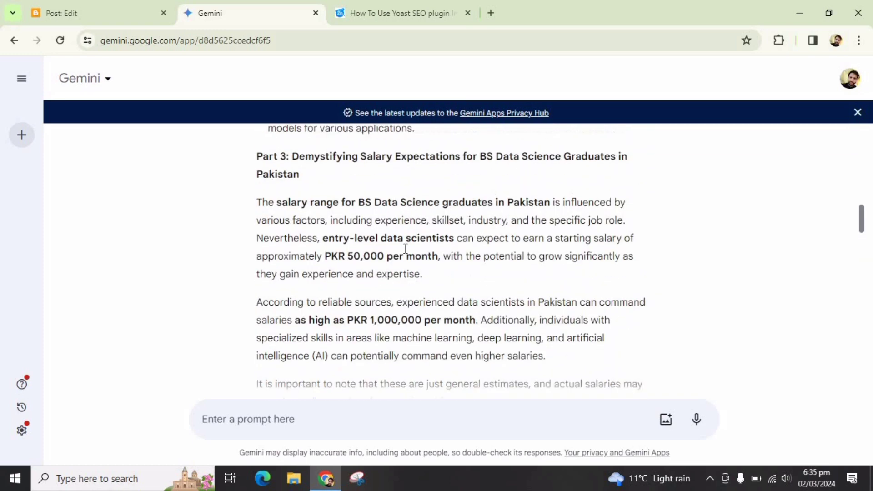
Examine the Part 3 salary section, checking the bolded entry-level and experienced pay figures for data scientists in Pakistan.
{"action": "left_click_drag", "start_coordinate": [361, 242], "coordinate": [506, 243]}
{"action": "left_click", "coordinate": [300, 245]}
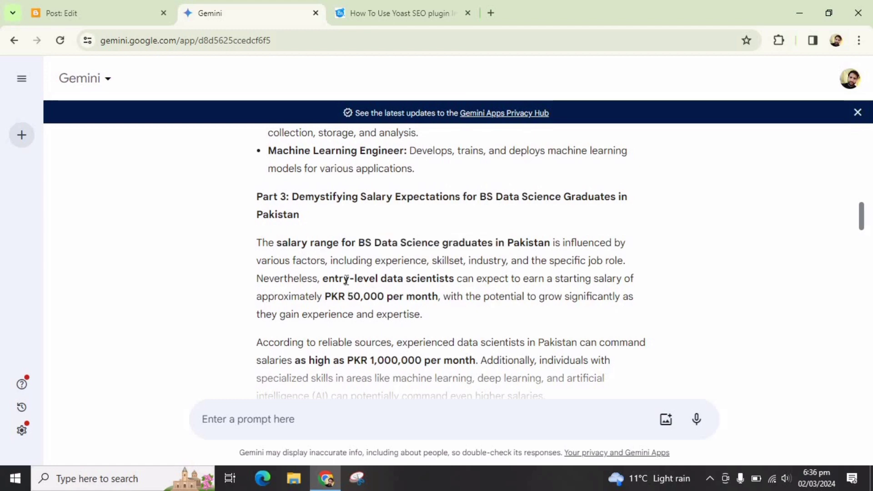
{"action": "left_click_drag", "start_coordinate": [324, 298], "coordinate": [428, 296]}
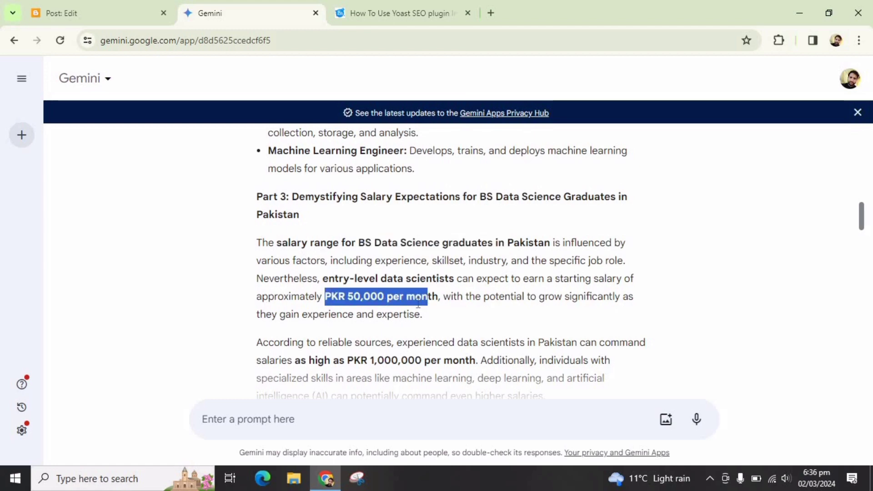
{"action": "scroll", "coordinate": [347, 326], "scroll_direction": "down", "scroll_amount": 2}
{"action": "left_click_drag", "start_coordinate": [294, 296], "coordinate": [445, 296]}
{"action": "scroll", "coordinate": [445, 273], "scroll_direction": "down", "scroll_amount": 4}
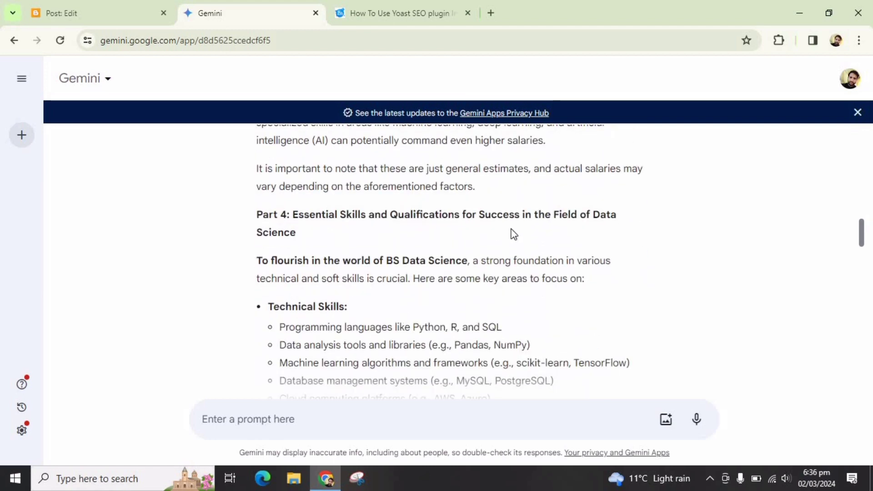
Read Parts 4 and 5 of the article, checking the keyphrase "scope of BS Data Science in Pakistan" in the Conclusion.
{"action": "scroll", "coordinate": [356, 272], "scroll_direction": "down", "scroll_amount": 2}
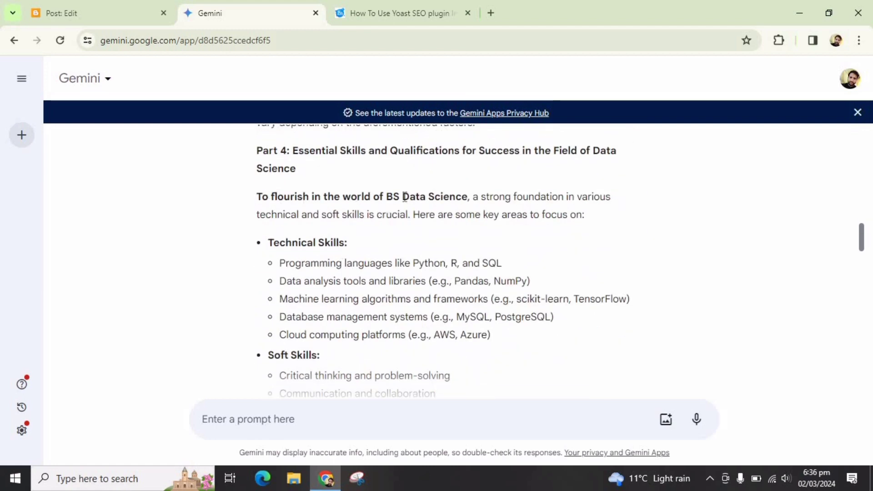
{"action": "scroll", "coordinate": [388, 261], "scroll_direction": "down", "scroll_amount": 10}
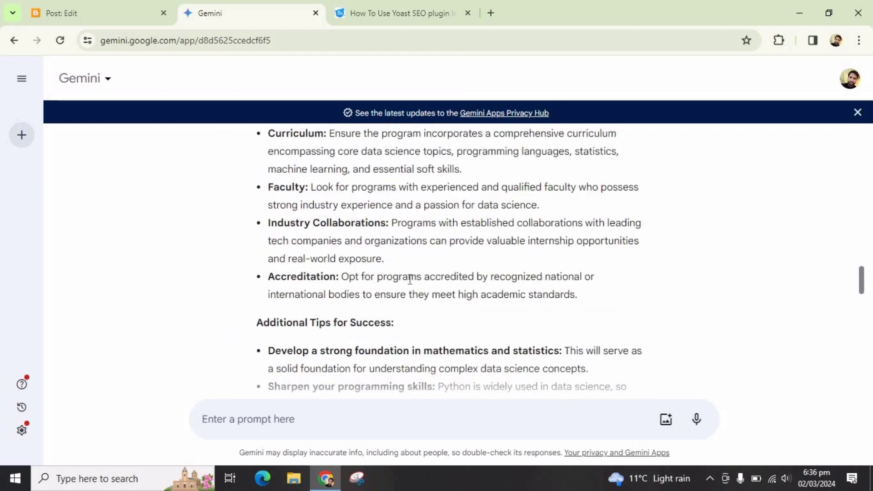
{"action": "scroll", "coordinate": [410, 280], "scroll_direction": "up", "scroll_amount": 3}
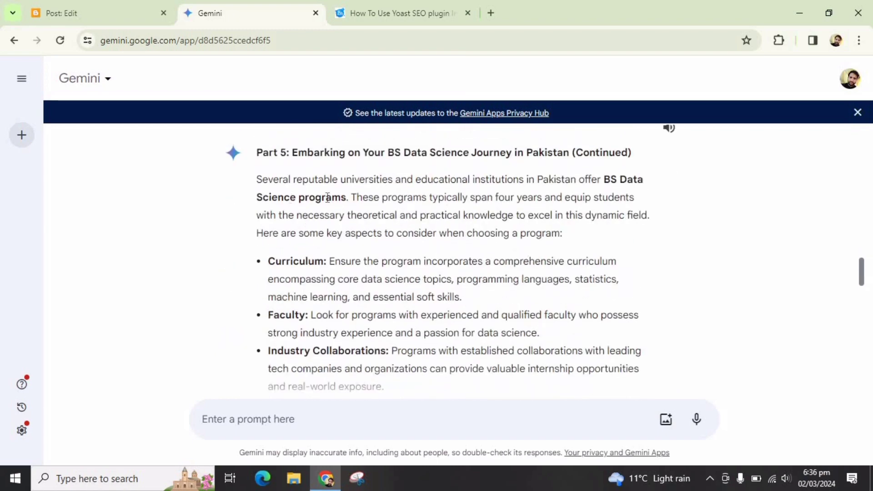
{"action": "scroll", "coordinate": [332, 238], "scroll_direction": "down", "scroll_amount": 10}
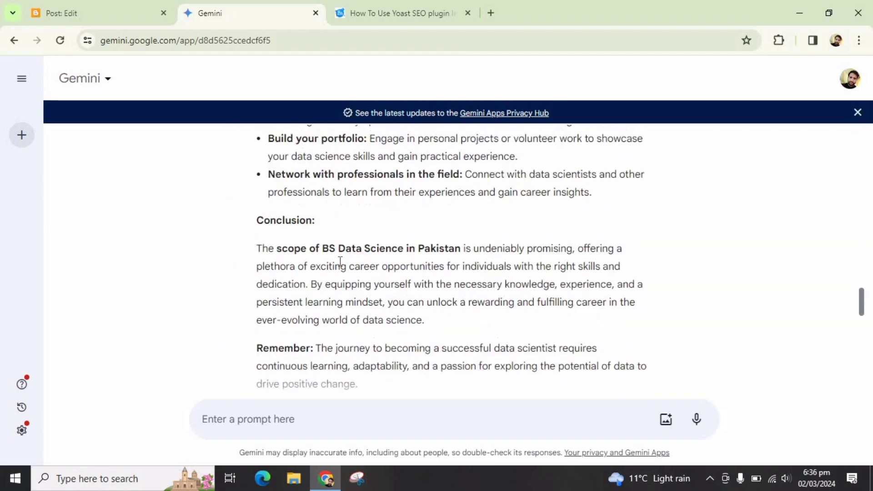
{"action": "left_click_drag", "start_coordinate": [277, 248], "coordinate": [455, 248]}
{"action": "scroll", "coordinate": [370, 310], "scroll_direction": "down", "scroll_amount": 4}
{"action": "scroll", "coordinate": [370, 310], "scroll_direction": "down", "scroll_amount": 3}
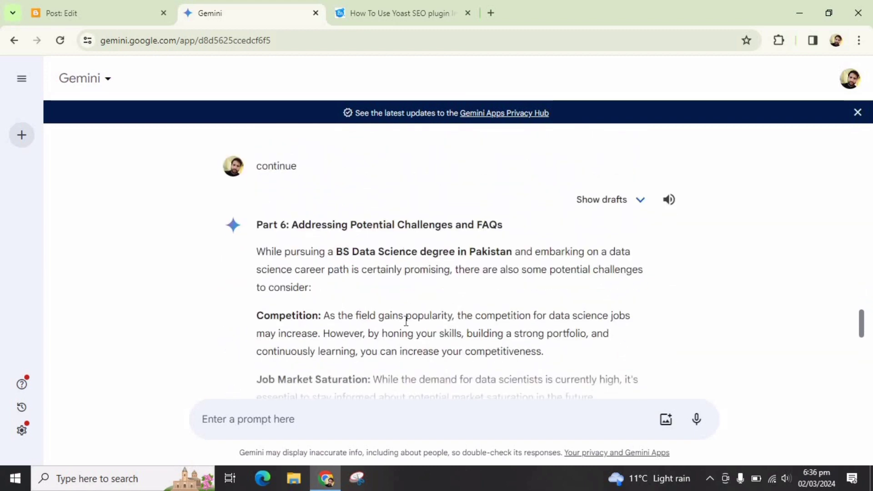
Review the Part 6 challenges and FAQs, and return to the introduction before Part 2.
{"action": "scroll", "coordinate": [406, 320], "scroll_direction": "down", "scroll_amount": 6}
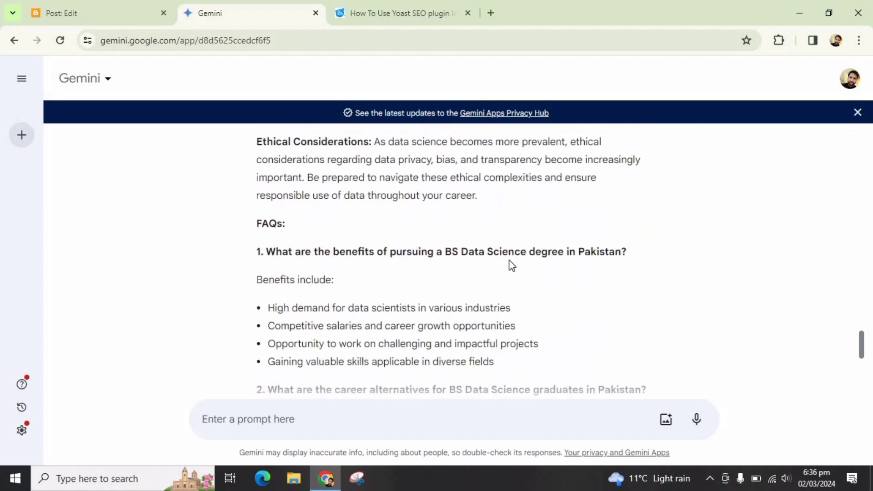
{"action": "scroll", "coordinate": [512, 266], "scroll_direction": "down", "scroll_amount": 4}
{"action": "scroll", "coordinate": [350, 321], "scroll_direction": "down", "scroll_amount": 8}
{"action": "scroll", "coordinate": [350, 321], "scroll_direction": "up", "scroll_amount": 5}
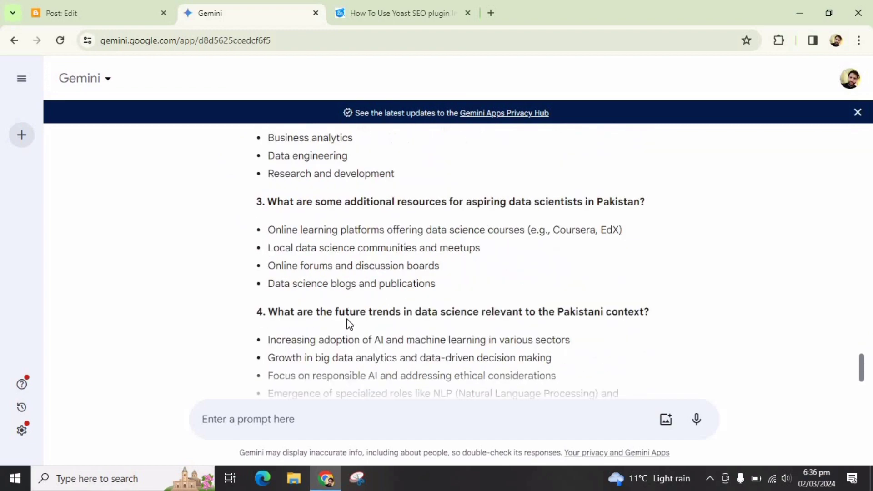
{"action": "scroll", "coordinate": [350, 324], "scroll_direction": "up", "scroll_amount": 15}
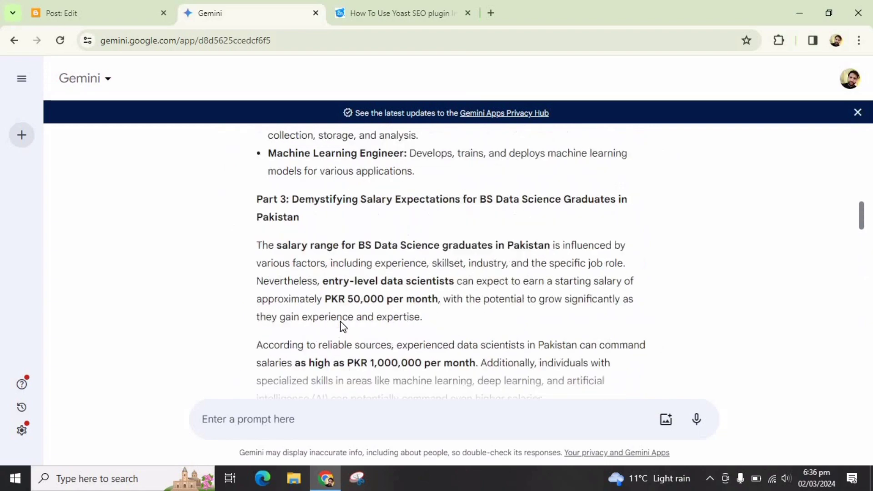
{"action": "scroll", "coordinate": [340, 322], "scroll_direction": "up", "scroll_amount": 16}
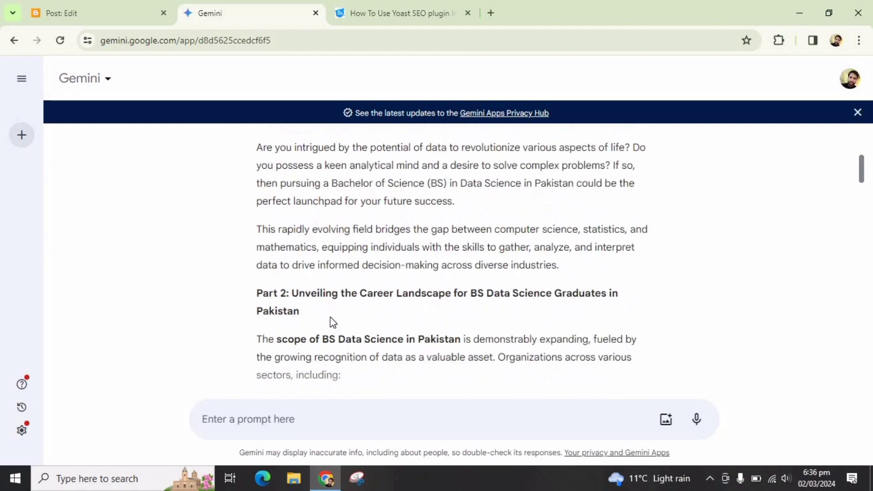
Copy the article from the "Are you intrigued" paragraph through the Part 4 Soft Skills list into the Blogger post's body.
{"action": "scroll", "coordinate": [330, 317], "scroll_direction": "up", "scroll_amount": 3}
{"action": "left_click_drag", "start_coordinate": [257, 215], "coordinate": [450, 267]}
{"action": "scroll", "coordinate": [279, 335], "scroll_direction": "down", "scroll_amount": 18}
{"action": "scroll", "coordinate": [281, 332], "scroll_direction": "down", "scroll_amount": 8}
{"action": "scroll", "coordinate": [330, 312], "scroll_direction": "down", "scroll_amount": 2}
{"action": "left_click", "coordinate": [44, 6]}
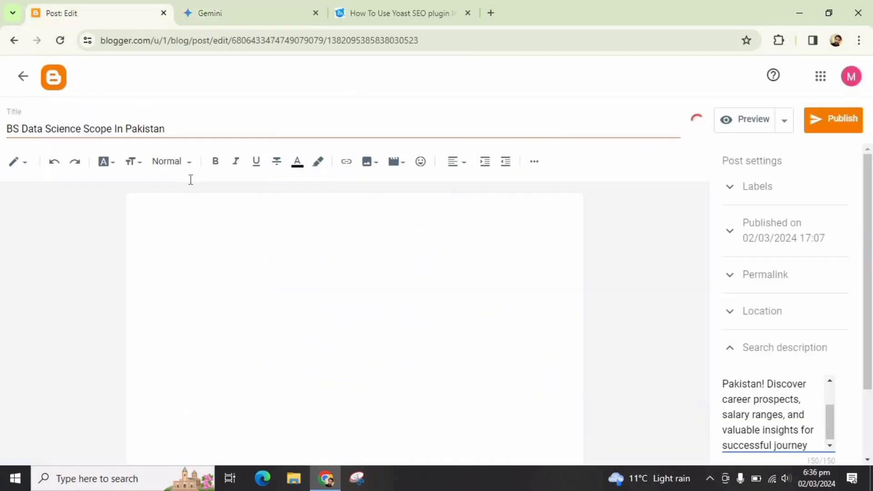
{"action": "left_click", "coordinate": [193, 209]}
{"action": "key", "text": "ctrl+v"}
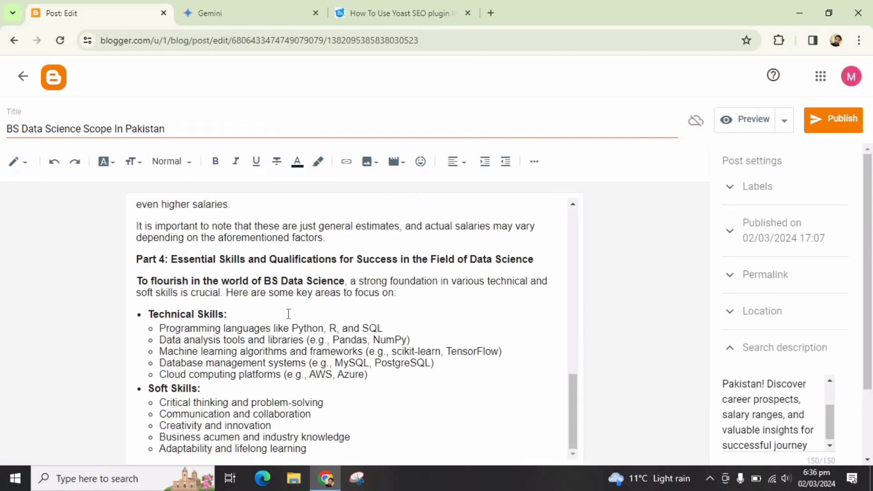
Add a new line outside the Soft Skills list and paste Gemini's continued Part 5 there, through its Remember paragraph.
{"action": "key", "text": "Return"}
{"action": "key", "text": "shift+Tab"}
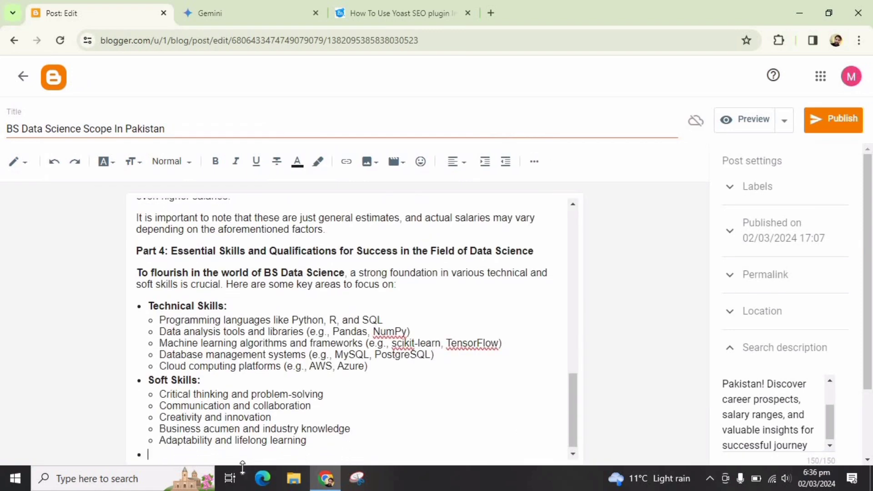
{"action": "left_click", "coordinate": [247, 13]}
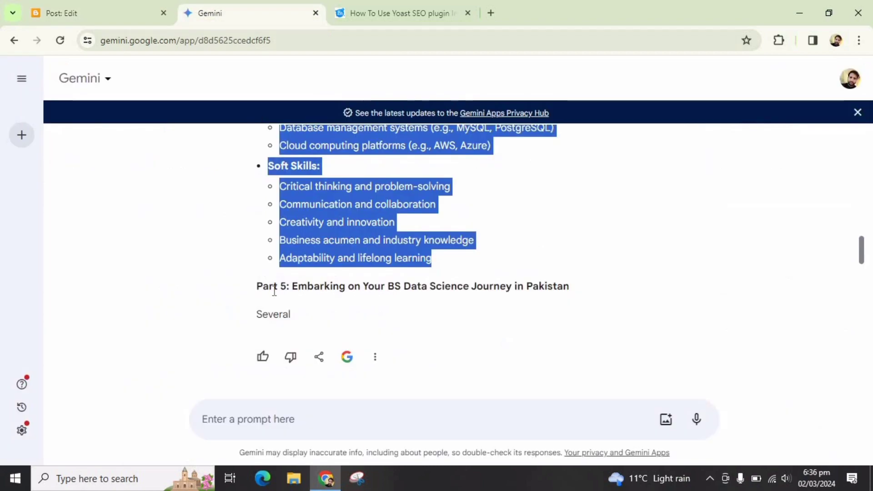
{"action": "scroll", "coordinate": [258, 288], "scroll_direction": "down", "scroll_amount": 4}
{"action": "left_click_drag", "start_coordinate": [257, 283], "coordinate": [373, 258]}
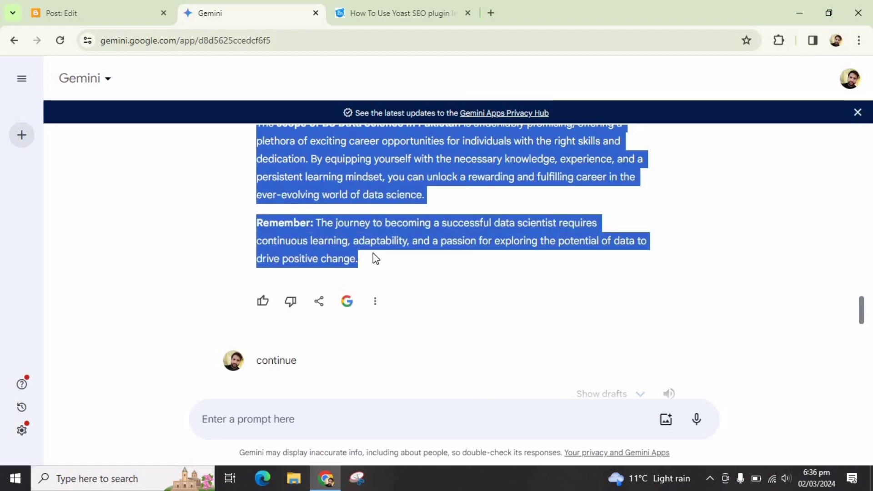
{"action": "left_click", "coordinate": [62, 13]}
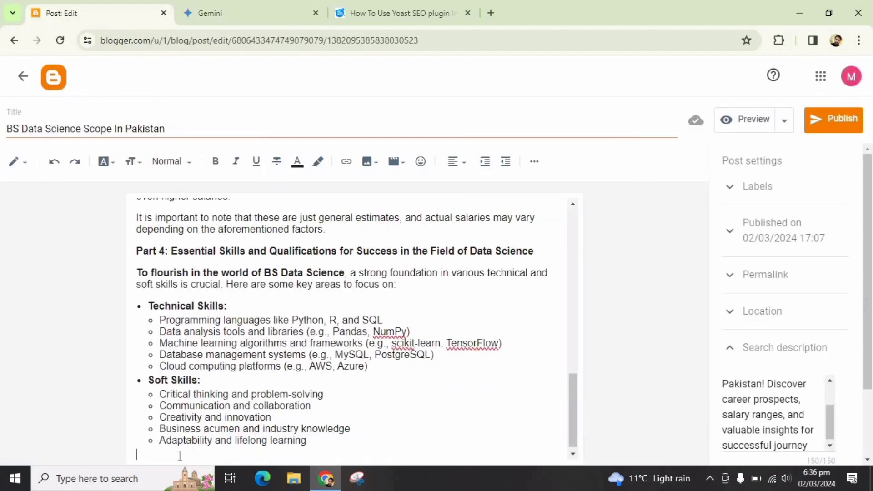
{"action": "key", "text": "ctrl+v"}
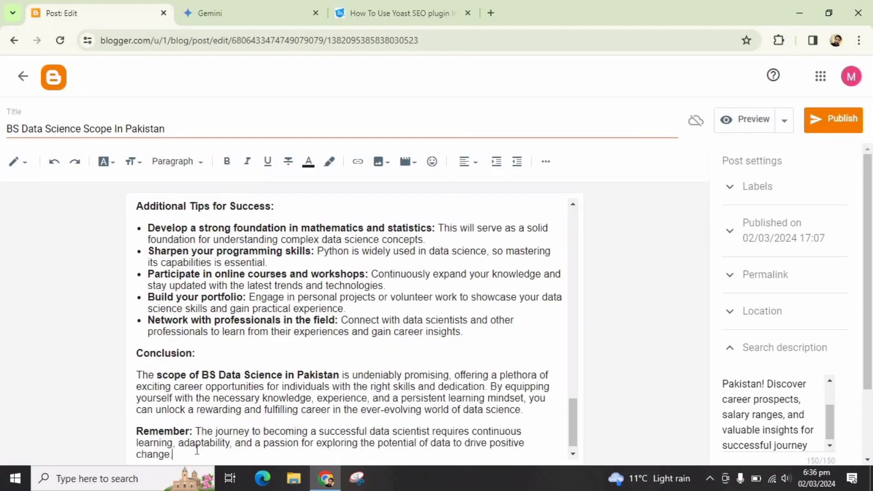
Copy Part 6 from Gemini, including the challenges, FAQs and final Conclusion, and append it to the end of the Blogger post.
{"action": "left_click", "coordinate": [297, 13]}
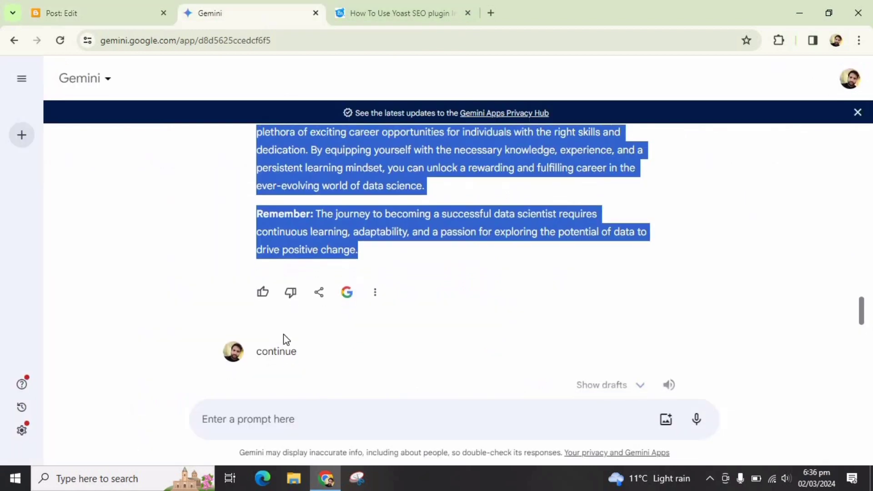
{"action": "scroll", "coordinate": [286, 339], "scroll_direction": "down", "scroll_amount": 4}
{"action": "left_click_drag", "start_coordinate": [257, 228], "coordinate": [629, 313]}
{"action": "scroll", "coordinate": [302, 325], "scroll_direction": "down", "scroll_amount": 14}
{"action": "scroll", "coordinate": [307, 320], "scroll_direction": "down", "scroll_amount": 6}
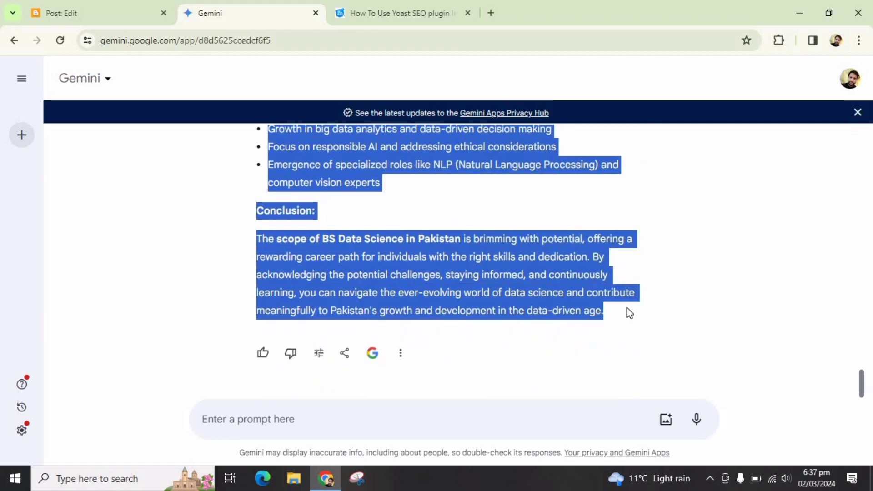
{"action": "left_click", "coordinate": [34, 1]}
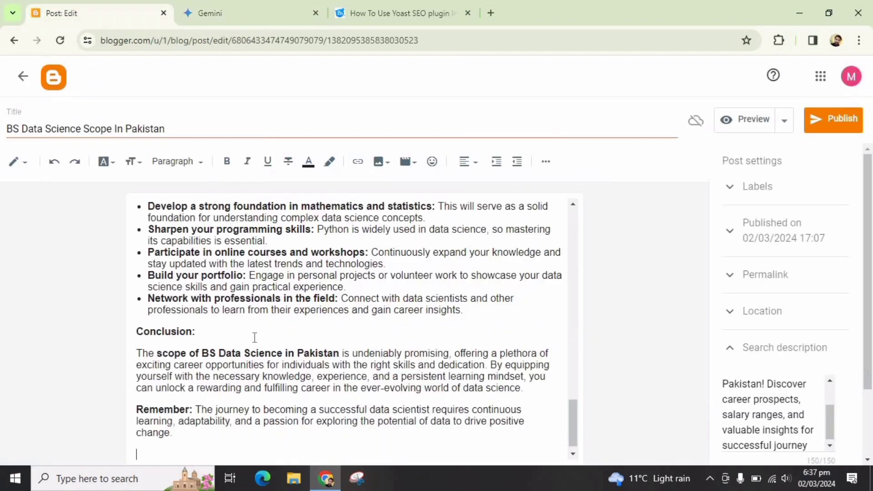
{"action": "left_click", "coordinate": [172, 440]}
{"action": "key", "text": "ctrl+v"}
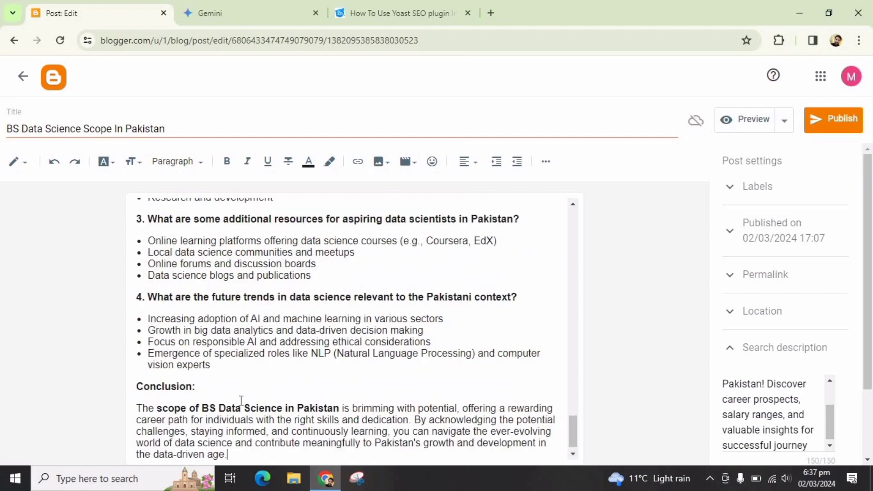
Remove the leading space before the post's opening paragraph and enlarge that paragraph's text.
{"action": "left_click_drag", "start_coordinate": [574, 438], "coordinate": [582, 224]}
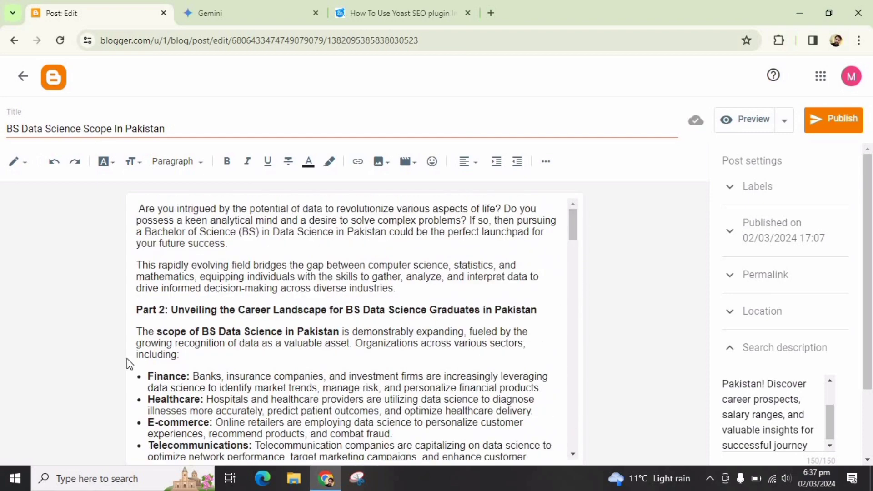
{"action": "left_click", "coordinate": [137, 209]}
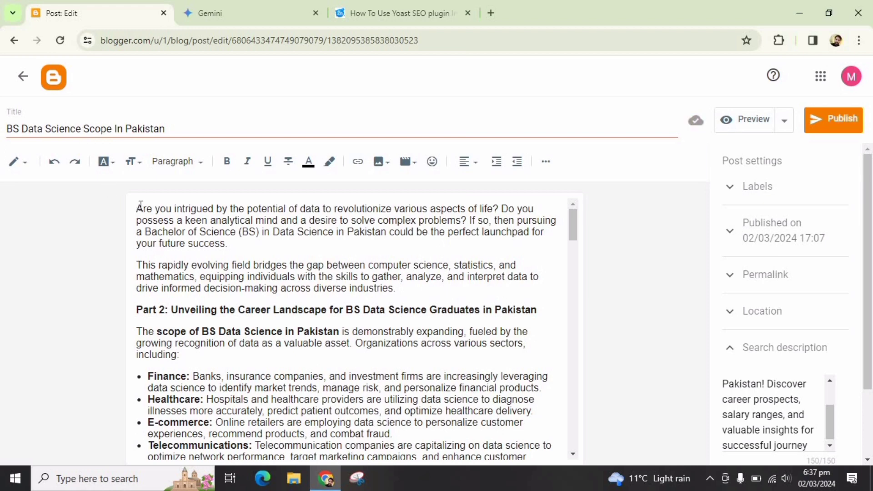
{"action": "left_click_drag", "start_coordinate": [141, 207], "coordinate": [248, 245]}
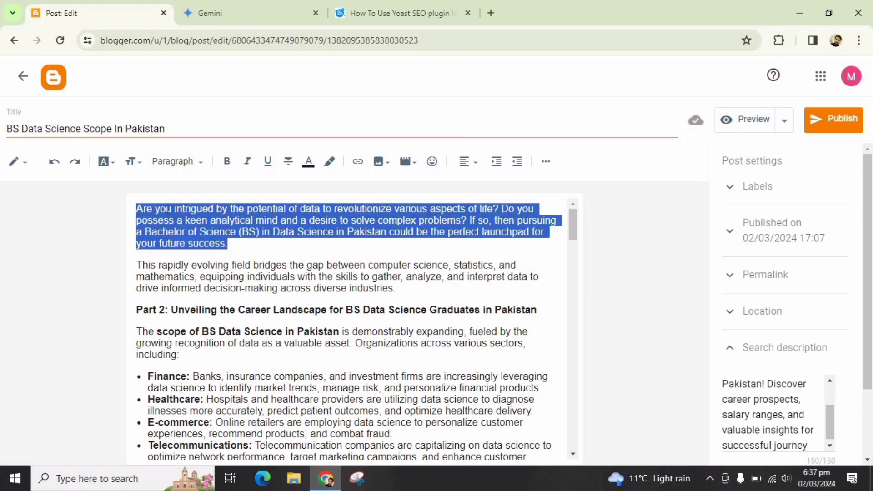
{"action": "left_click", "coordinate": [130, 162]}
{"action": "left_click", "coordinate": [139, 293]}
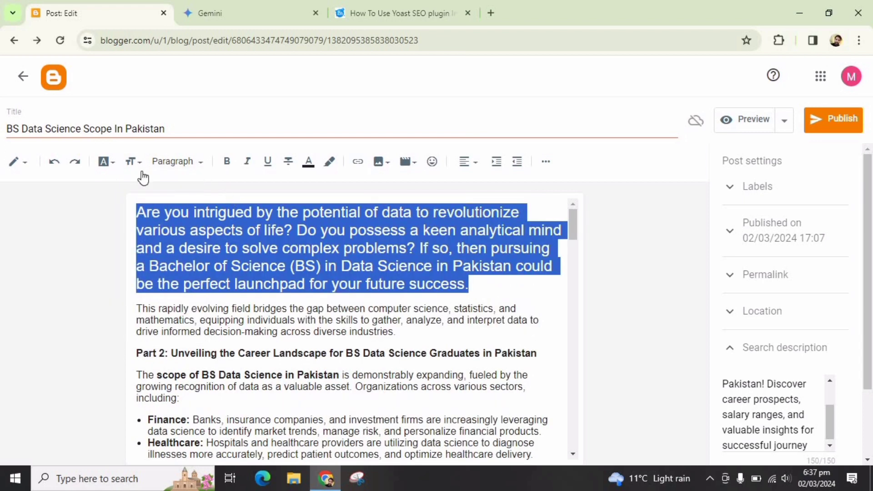
Set the opening paragraph's font to Arial, keeping its Paragraph style.
{"action": "left_click", "coordinate": [105, 162]}
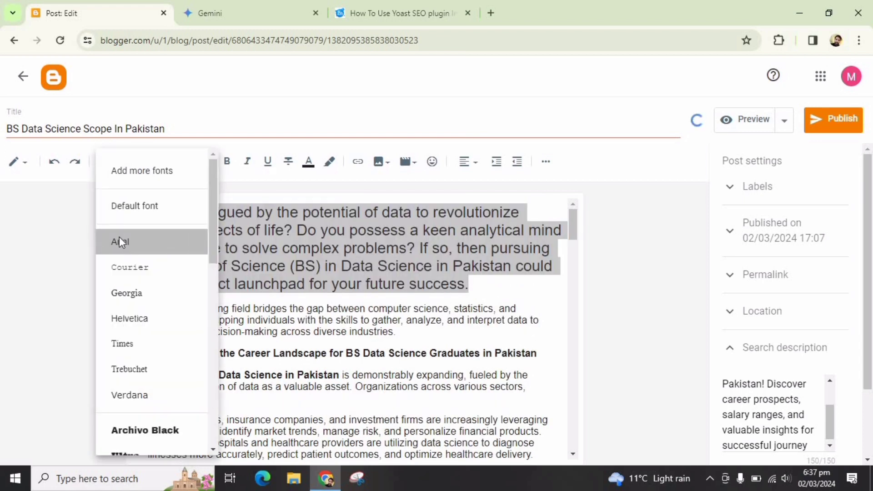
{"action": "left_click", "coordinate": [119, 240]}
{"action": "left_click", "coordinate": [182, 163]}
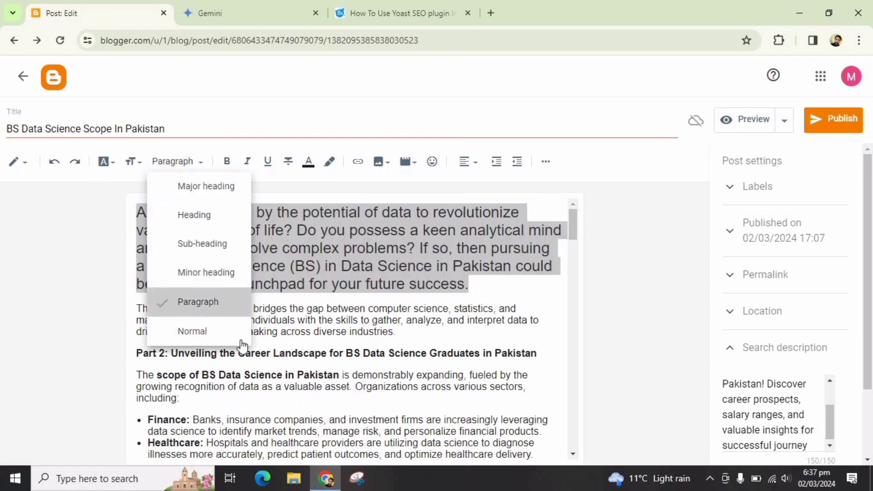
{"action": "left_click", "coordinate": [264, 333]}
{"action": "left_click", "coordinate": [265, 331]}
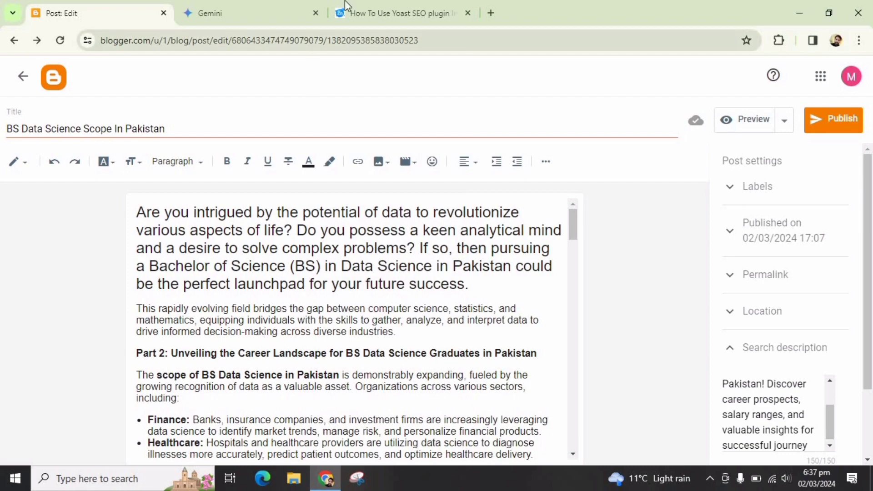
Copy the heading "Part 1: Unveiling the Promising World of BS Data Science in Pakistan" from Gemini and insert it above the post's opening paragraph.
{"action": "key", "text": "ctrl+Tab"}
{"action": "scroll", "coordinate": [303, 285], "scroll_direction": "up", "scroll_amount": 5}
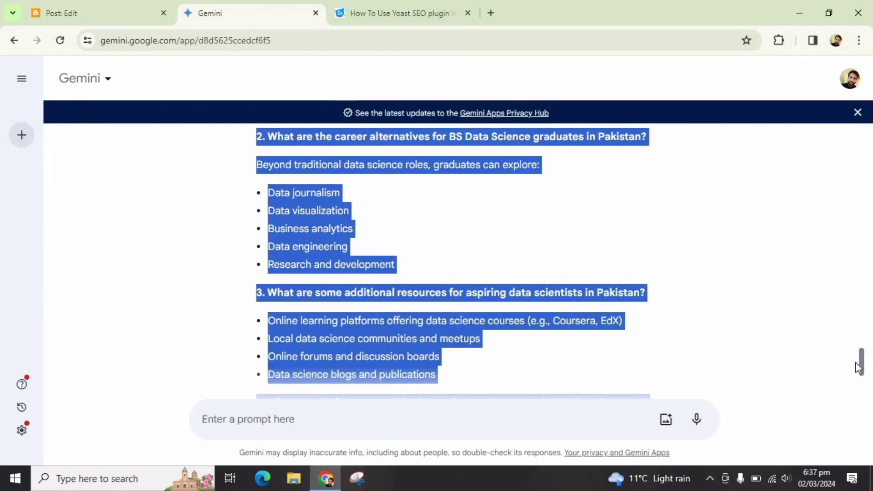
{"action": "left_click_drag", "start_coordinate": [864, 362], "coordinate": [863, 142]}
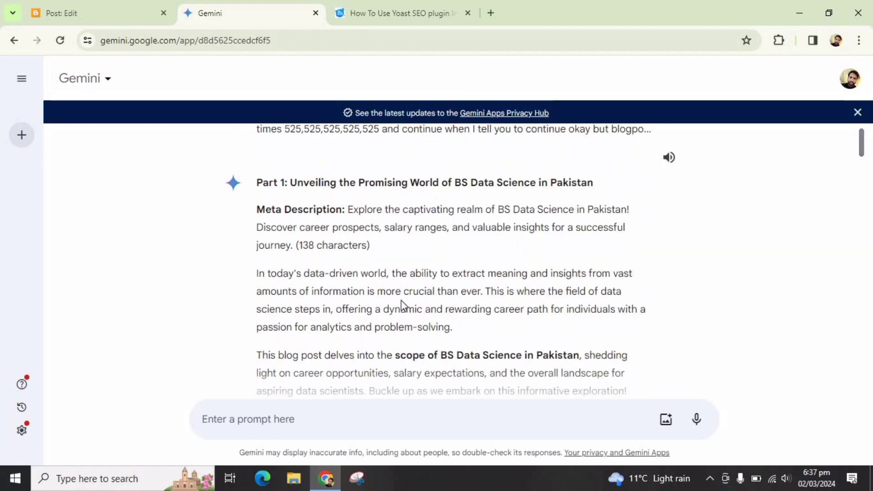
{"action": "scroll", "coordinate": [401, 301], "scroll_direction": "down", "scroll_amount": 1}
{"action": "scroll", "coordinate": [402, 304], "scroll_direction": "up", "scroll_amount": 3}
{"action": "left_click_drag", "start_coordinate": [257, 247], "coordinate": [571, 251]}
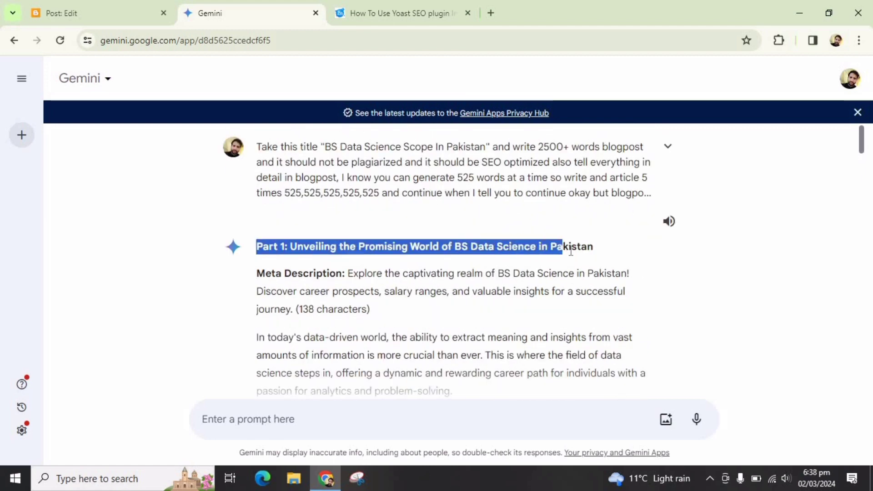
{"action": "left_click", "coordinate": [62, 13]}
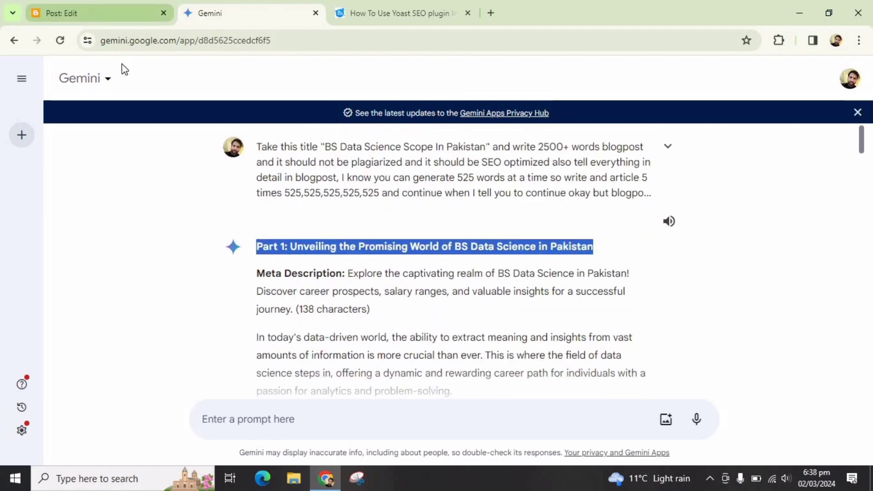
{"action": "key", "text": "Return"}
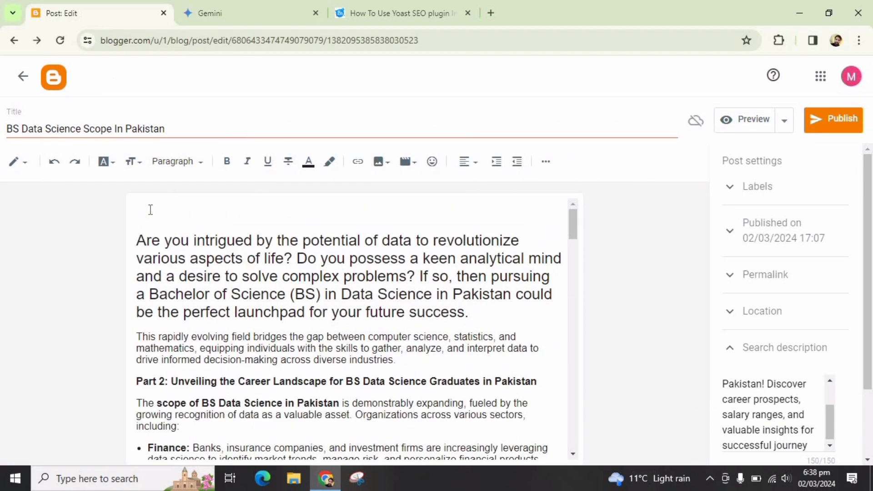
{"action": "type", "text": "Part 1: Unveiling the Promising World of BS Data Science in Pakistan"}
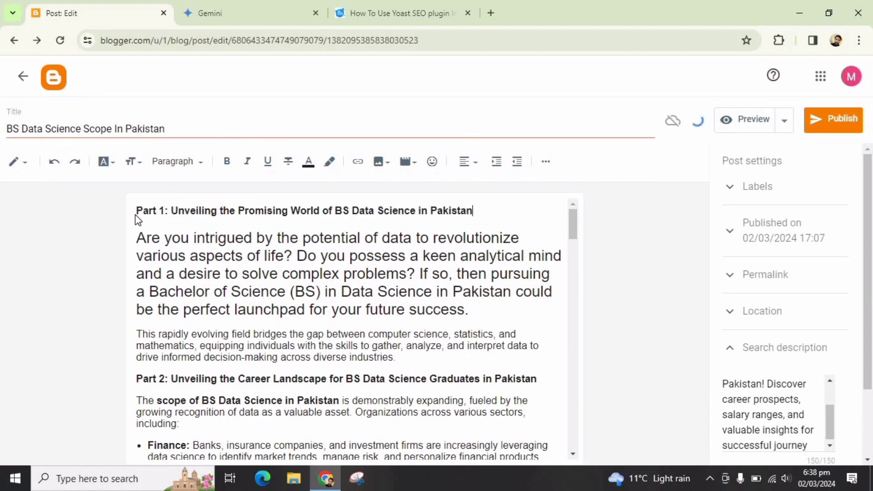
Copy Gemini's two Part 1 introduction paragraphs, from "In today's data-driven world" to "informative exploration!", and paste them below the Part 1 heading.
{"action": "left_click", "coordinate": [291, 6]}
{"action": "scroll", "coordinate": [339, 276], "scroll_direction": "down", "scroll_amount": 2}
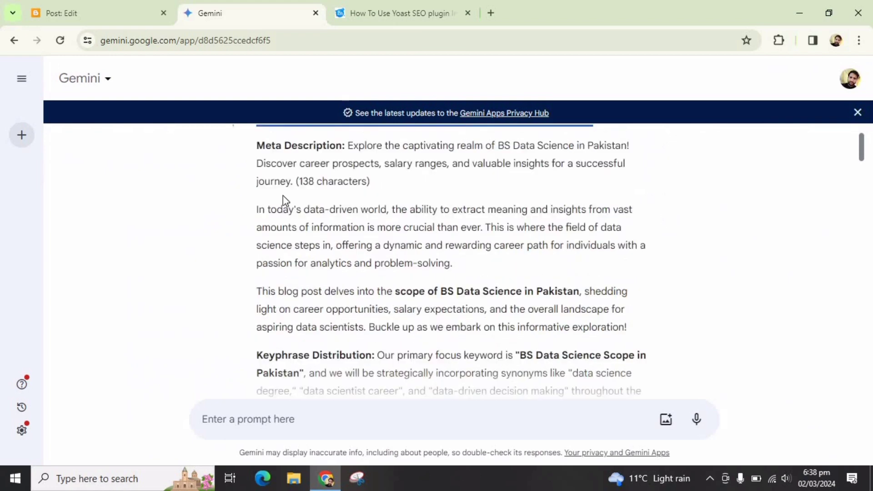
{"action": "left_click_drag", "start_coordinate": [259, 214], "coordinate": [632, 326]}
{"action": "left_click", "coordinate": [266, 209]}
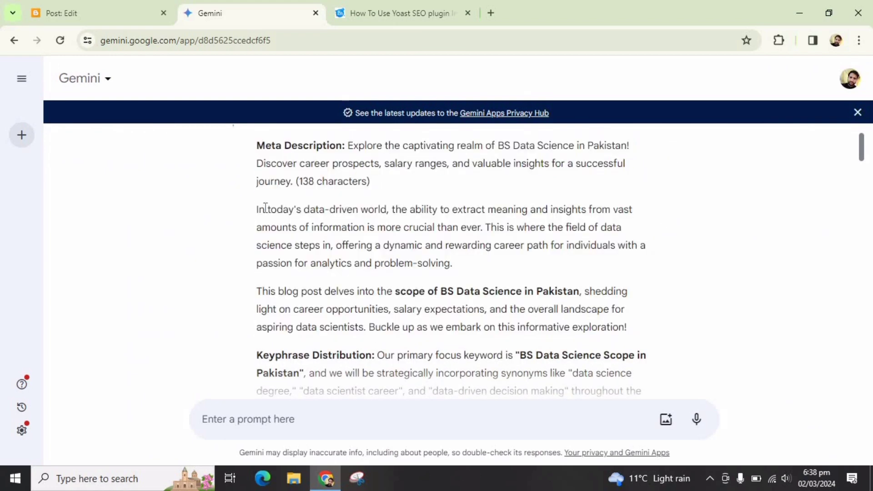
{"action": "left_click_drag", "start_coordinate": [257, 209], "coordinate": [645, 336]}
{"action": "key", "text": "ctrl+c"}
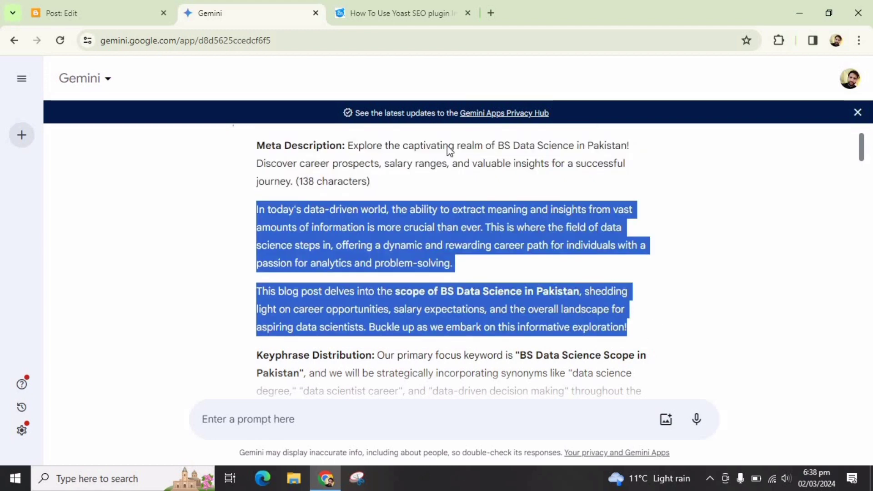
{"action": "left_click", "coordinate": [64, 13]}
{"action": "key", "text": "Return"}
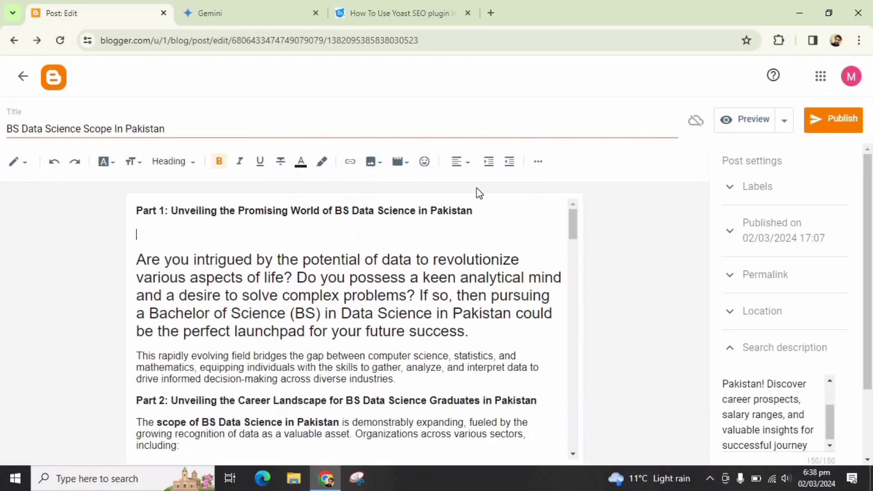
{"action": "key", "text": "ctrl+v"}
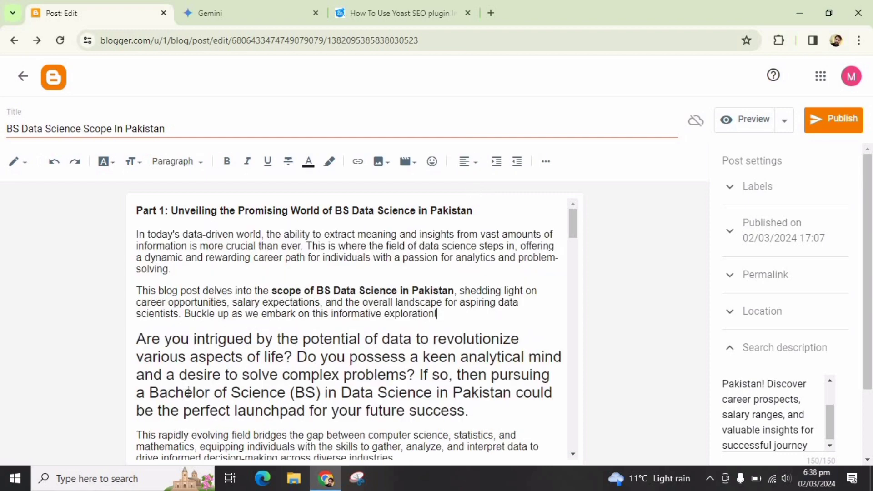
{"action": "scroll", "coordinate": [283, 374], "scroll_direction": "down", "scroll_amount": 3}
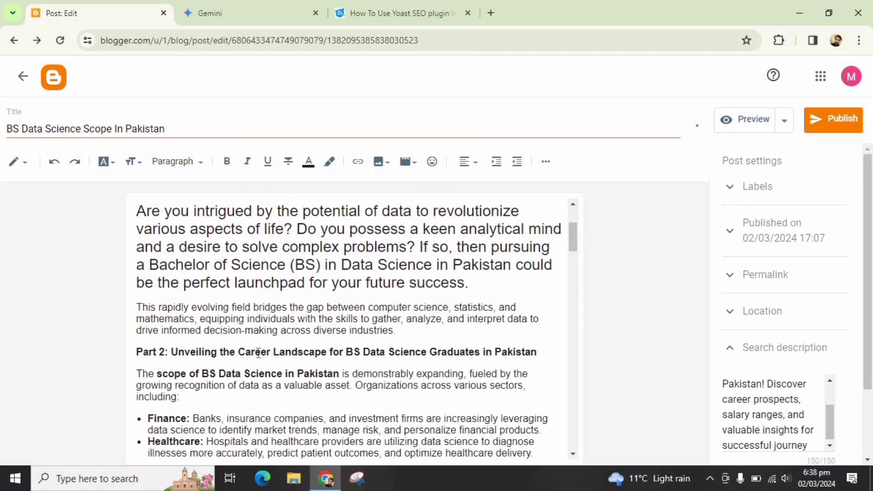
{"action": "scroll", "coordinate": [304, 327], "scroll_direction": "up", "scroll_amount": 3}
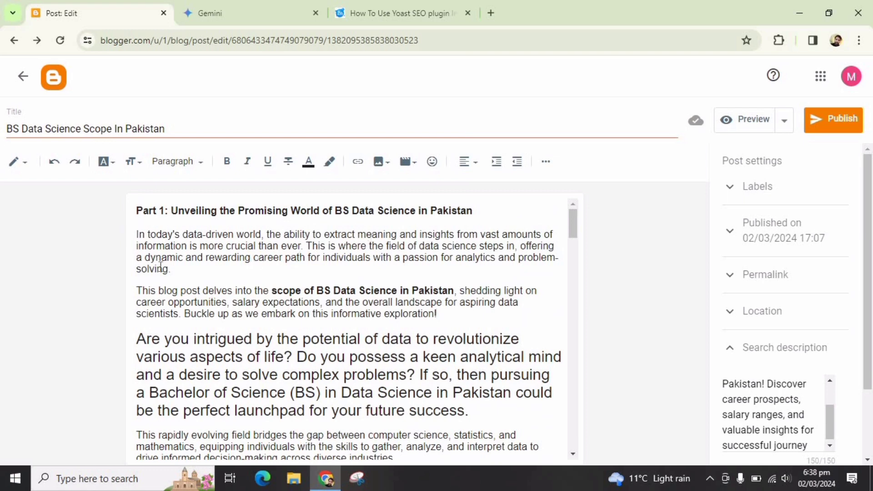
Duplicate the post editor's browser tab and open the blog's posts list in the duplicate.
{"action": "right_click", "coordinate": [111, 19]}
{"action": "left_click", "coordinate": [140, 129]}
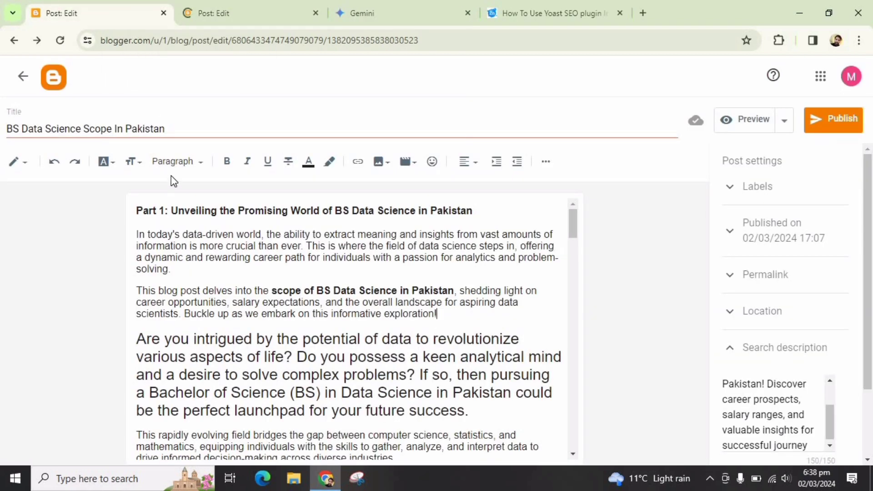
{"action": "scroll", "coordinate": [349, 317], "scroll_direction": "down", "scroll_amount": 4}
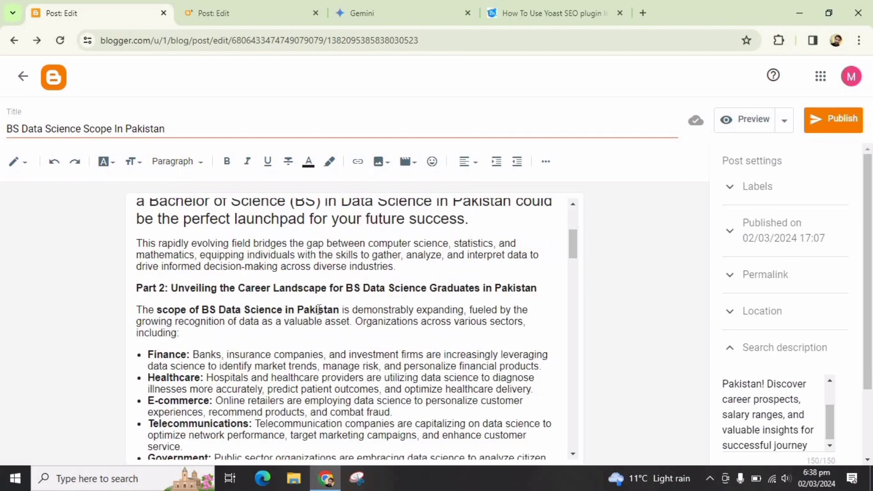
{"action": "scroll", "coordinate": [573, 341], "scroll_direction": "down", "scroll_amount": 20}
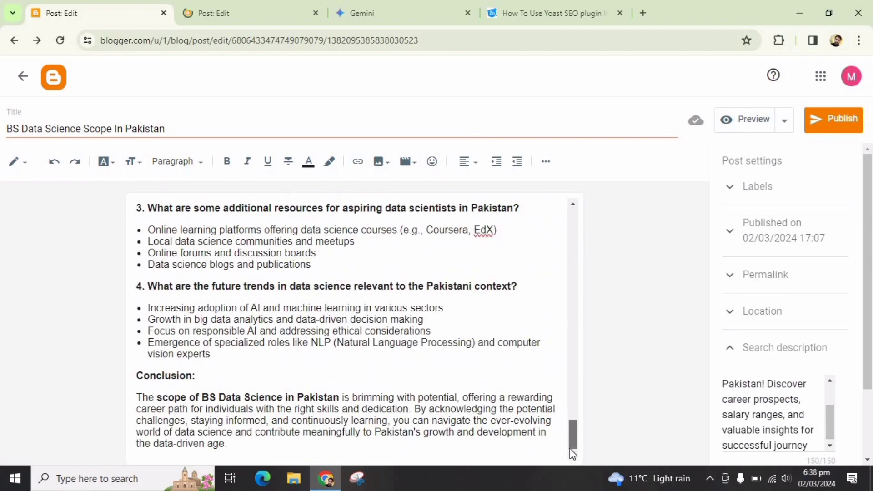
{"action": "scroll", "coordinate": [571, 351], "scroll_direction": "up", "scroll_amount": 20}
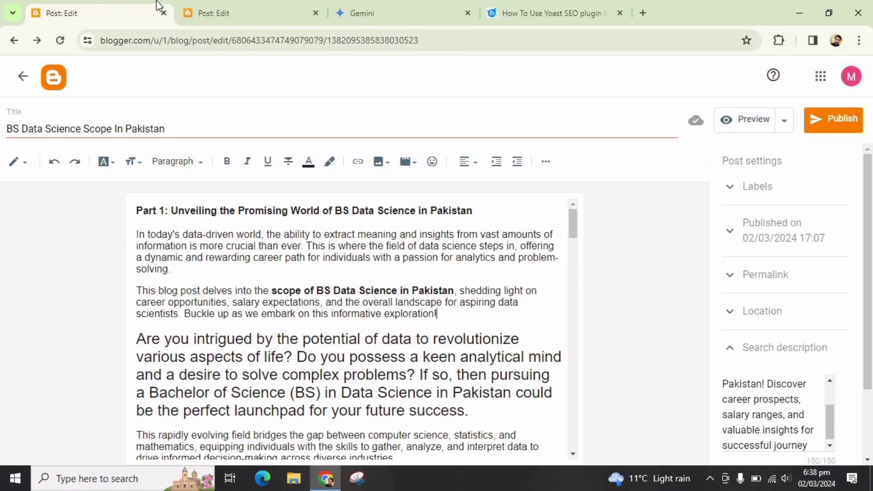
{"action": "left_click", "coordinate": [193, 13]}
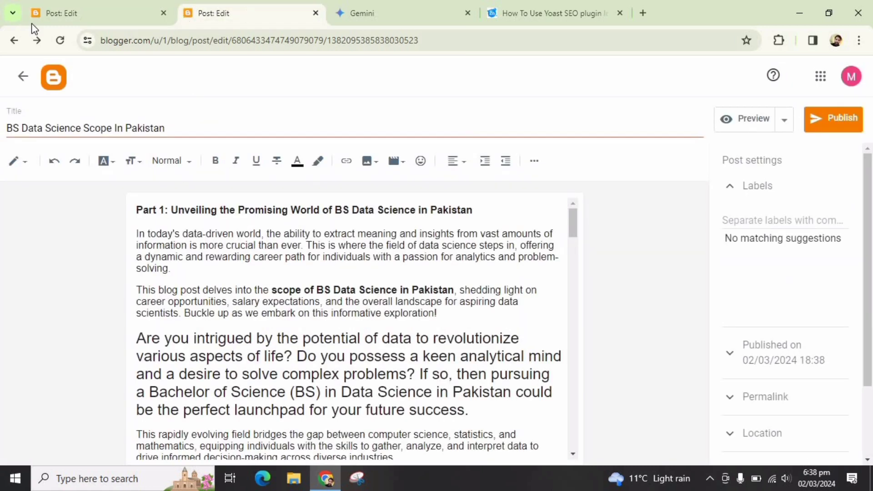
{"action": "left_click", "coordinate": [18, 77]}
{"action": "left_click", "coordinate": [104, 13]}
{"action": "left_click", "coordinate": [275, 9]}
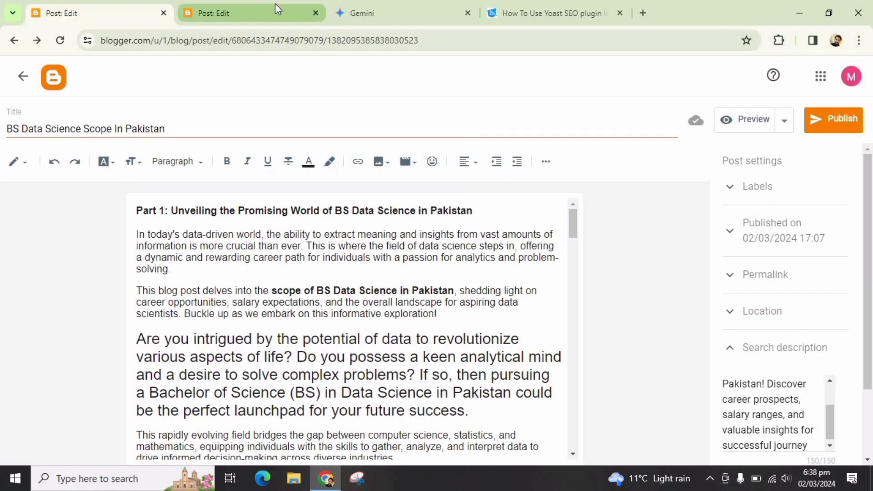
Copy the link address of the published post "Which Field Of Data Science Is Best In 2024" from the posts list.
{"action": "scroll", "coordinate": [408, 271], "scroll_direction": "down", "scroll_amount": 1}
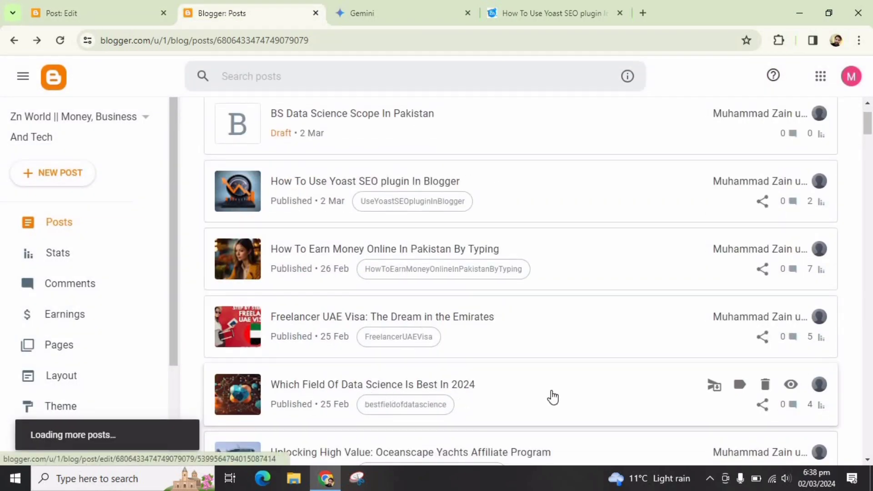
{"action": "right_click", "coordinate": [791, 384]}
{"action": "left_click", "coordinate": [741, 353]}
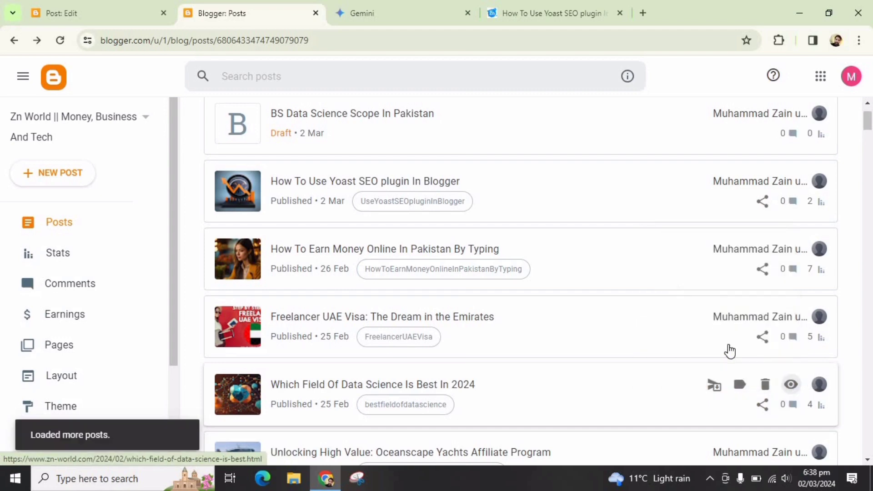
Link "data science" in the post's first introduction paragraph to the copied post address, set to open in a new window.
{"action": "left_click", "coordinate": [51, 4]}
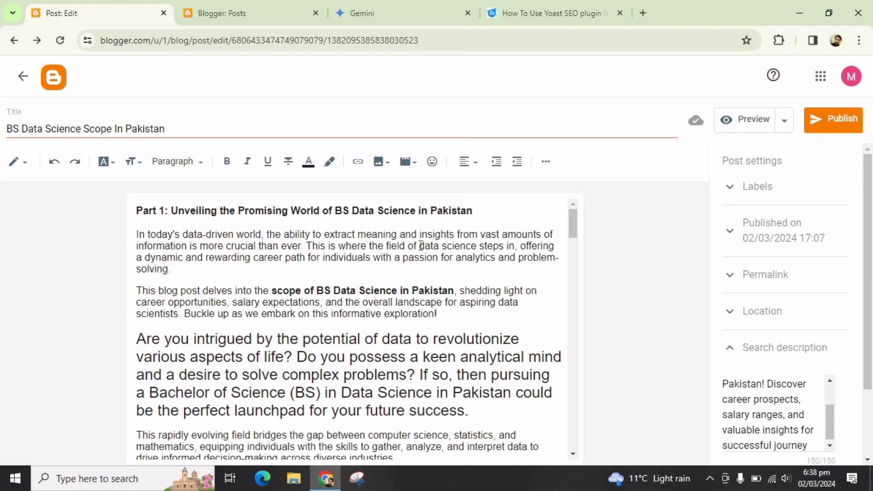
{"action": "left_click_drag", "start_coordinate": [421, 246], "coordinate": [473, 245]}
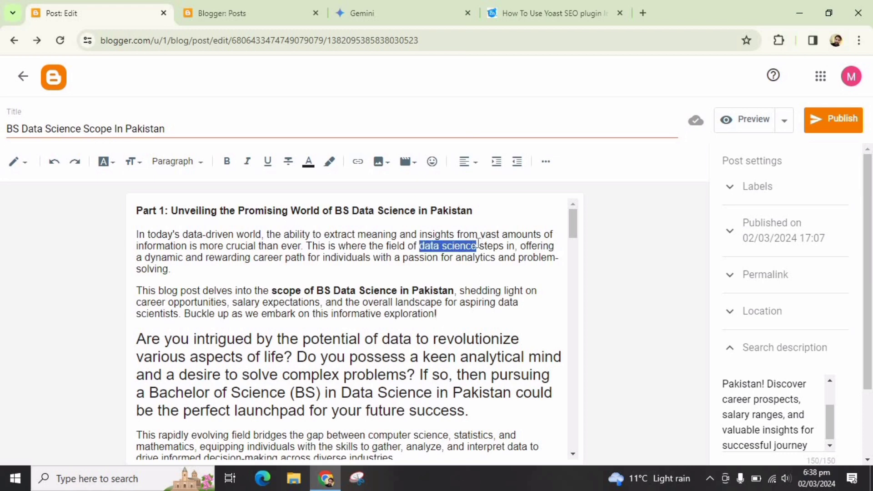
{"action": "left_click", "coordinate": [359, 162]}
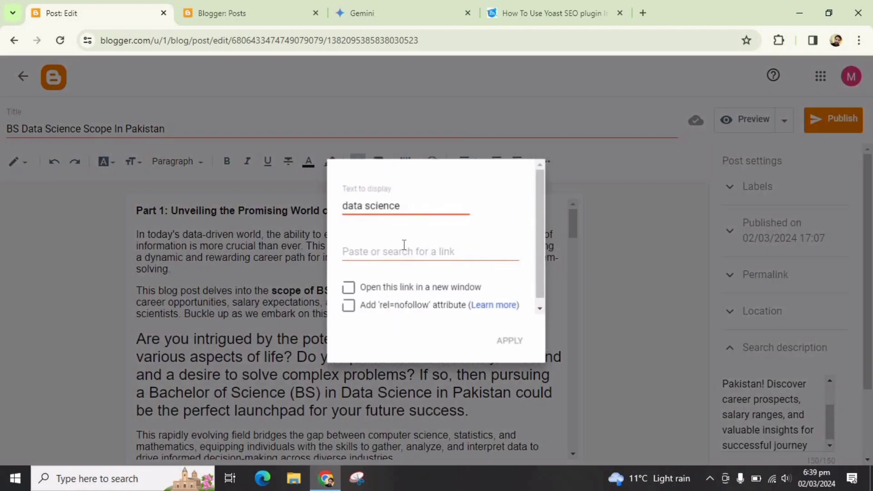
{"action": "key", "text": "ctrl+v"}
{"action": "left_click", "coordinate": [348, 288]}
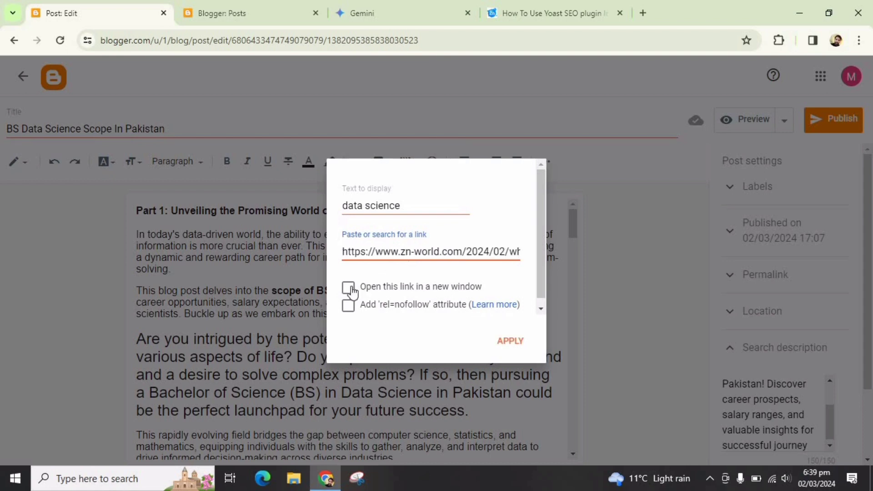
{"action": "left_click", "coordinate": [498, 351]}
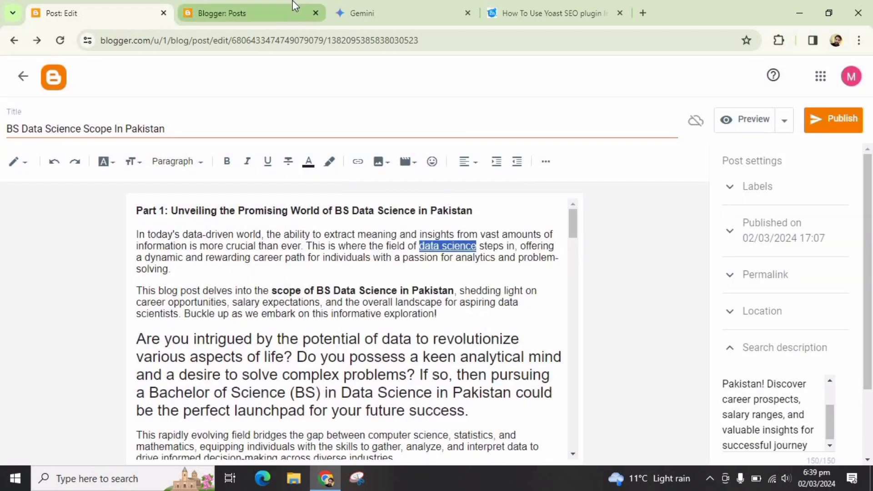
Copy the link address of the published post "Which University Is Best For Data Science In Pakistan" from the posts list.
{"action": "left_click", "coordinate": [293, 5]}
{"action": "scroll", "coordinate": [351, 301], "scroll_direction": "down", "scroll_amount": 5}
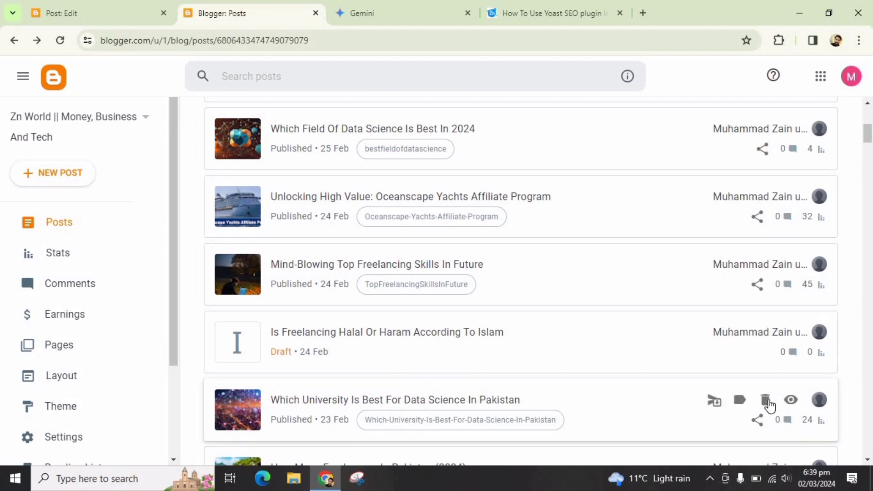
{"action": "right_click", "coordinate": [789, 401]}
{"action": "left_click", "coordinate": [727, 355]}
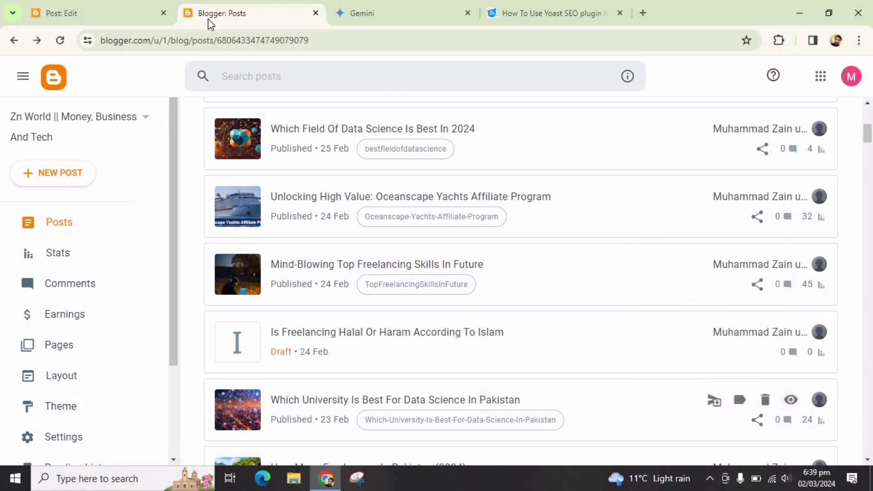
Look through the post for further link text, search it for "skil", and check the blog's posts list for a related article.
{"action": "left_click", "coordinate": [147, 11]}
{"action": "scroll", "coordinate": [315, 331], "scroll_direction": "down", "scroll_amount": 3}
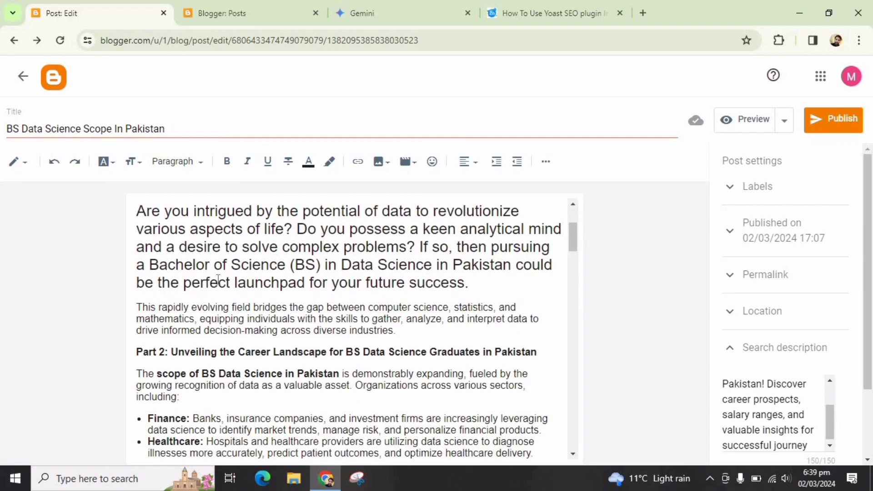
{"action": "scroll", "coordinate": [219, 279], "scroll_direction": "up", "scroll_amount": 1}
{"action": "scroll", "coordinate": [230, 300], "scroll_direction": "down", "scroll_amount": 3}
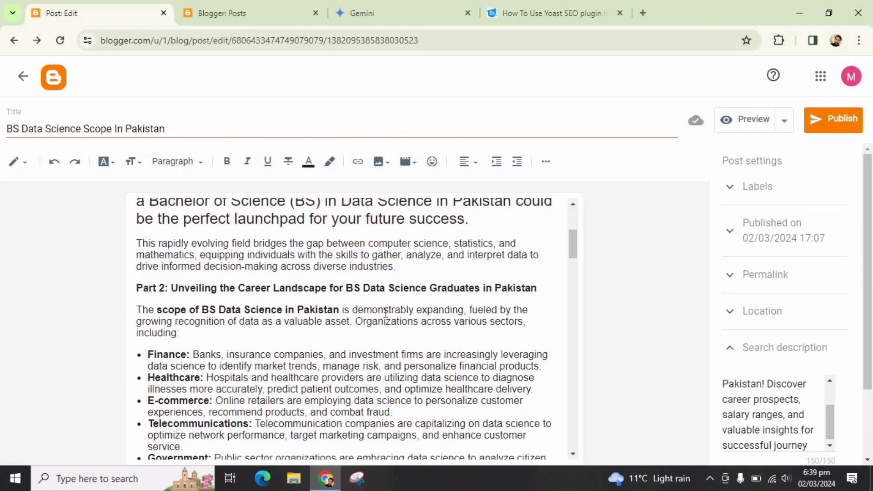
{"action": "scroll", "coordinate": [385, 313], "scroll_direction": "down", "scroll_amount": 4}
{"action": "scroll", "coordinate": [332, 376], "scroll_direction": "up", "scroll_amount": 5}
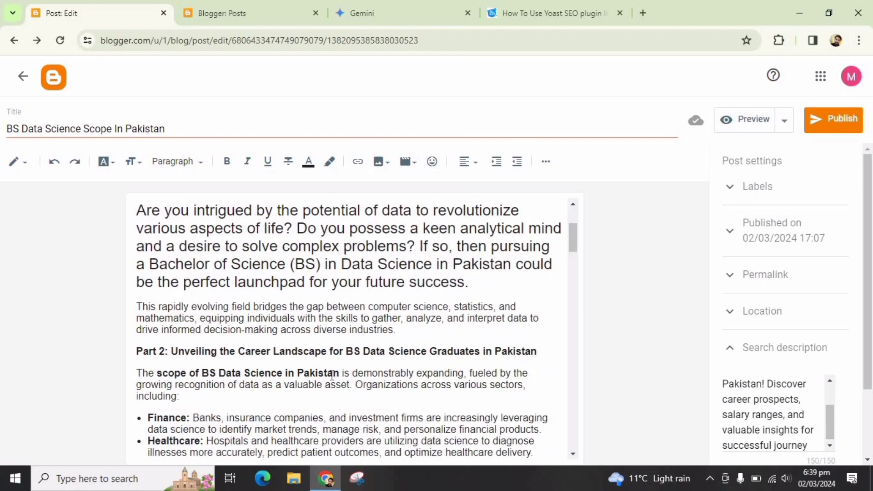
{"action": "key", "text": "ctrl+f"}
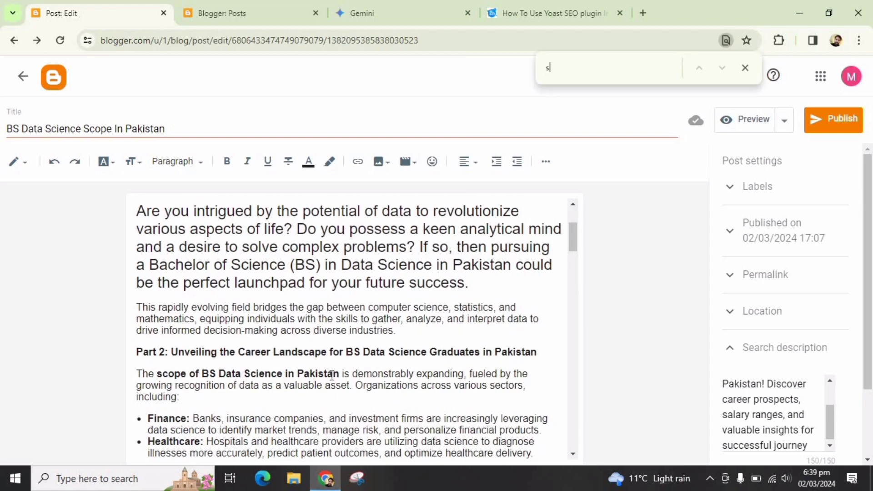
{"action": "type", "text": "skil"}
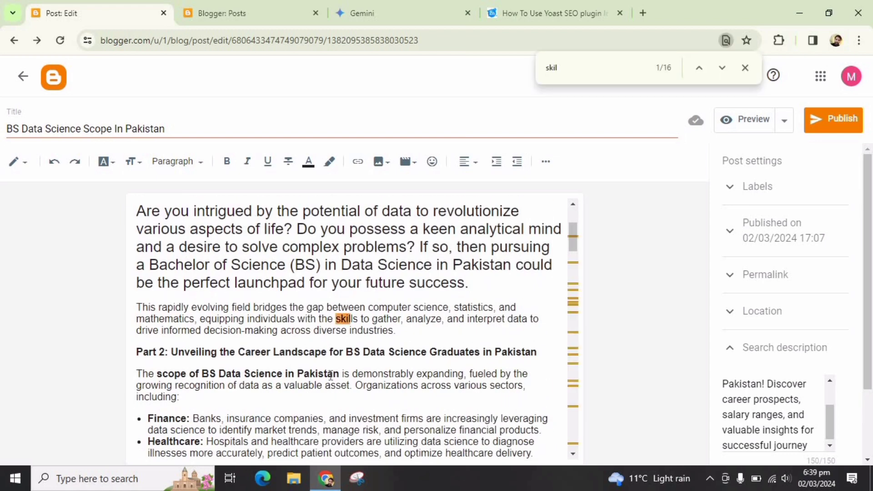
{"action": "left_click", "coordinate": [219, 6]}
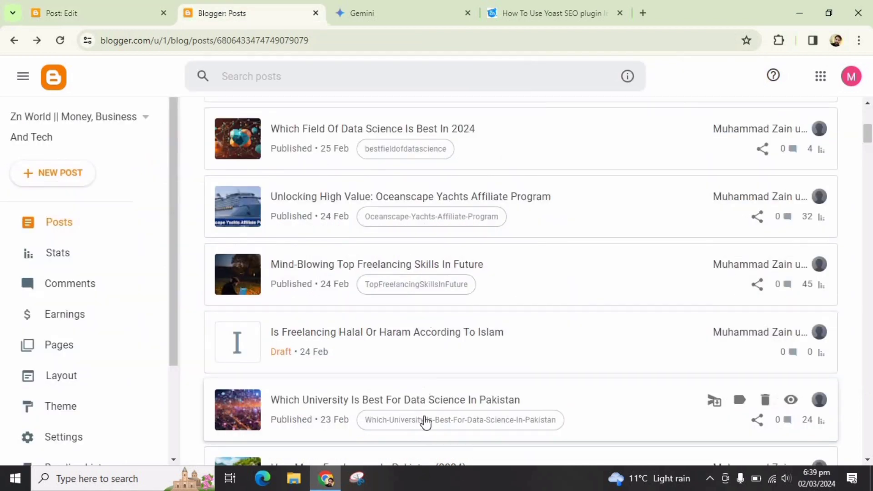
{"action": "left_click", "coordinate": [90, 5]}
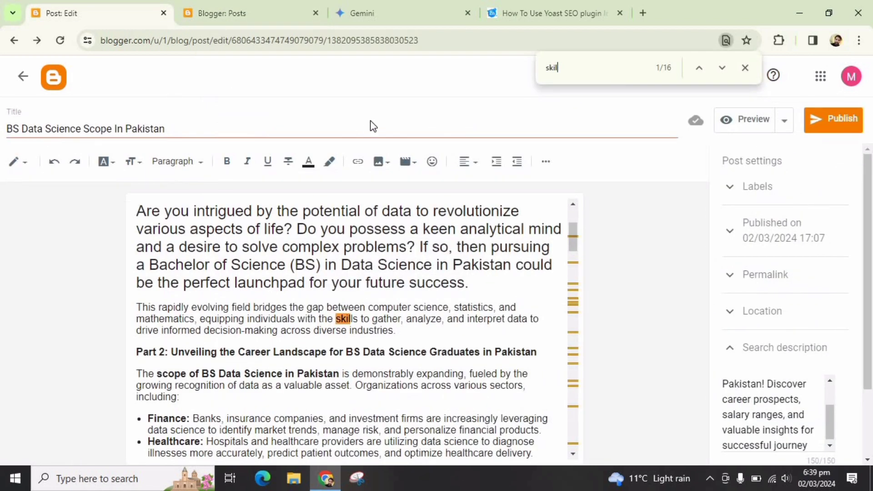
Find "univ" in the post and link "universities" in the Part 5 paragraph to the copied post address, set to open in a new window.
{"action": "key", "text": "BackSpace"}
{"action": "key", "text": "BackSpace"}
{"action": "key", "text": "BackSpace"}
{"action": "type", "text": "un"}
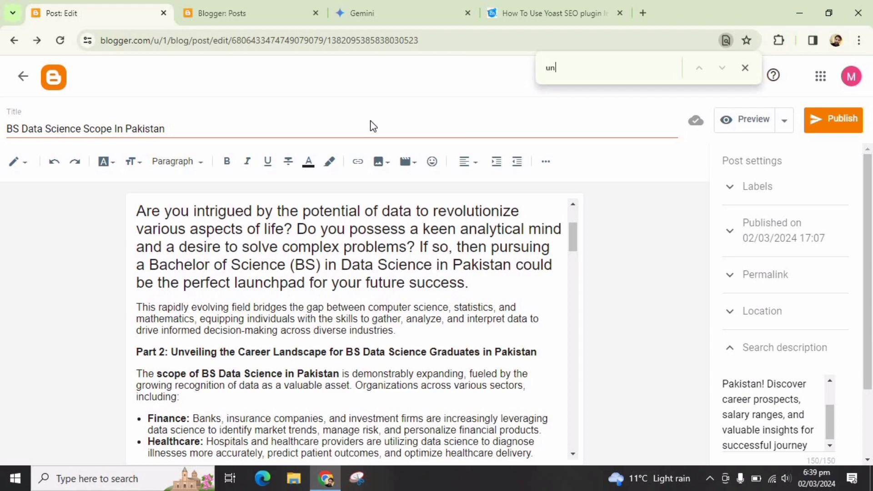
{"action": "type", "text": "viv"}
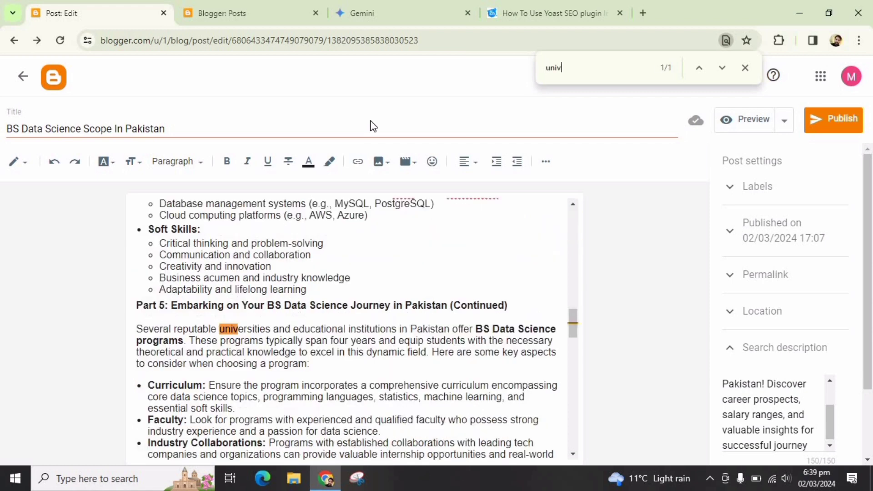
{"action": "left_click_drag", "start_coordinate": [220, 328], "coordinate": [271, 330]}
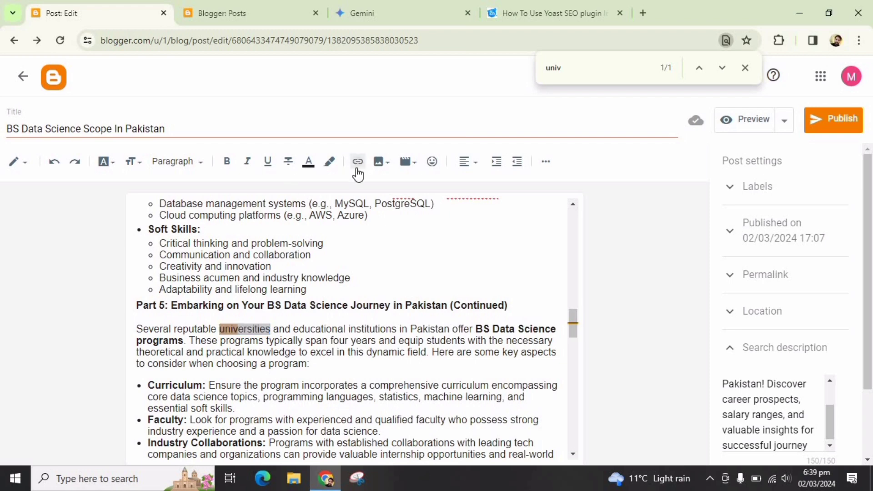
{"action": "left_click", "coordinate": [357, 162]}
{"action": "left_click", "coordinate": [388, 252]}
{"action": "key", "text": "ctrl+v"}
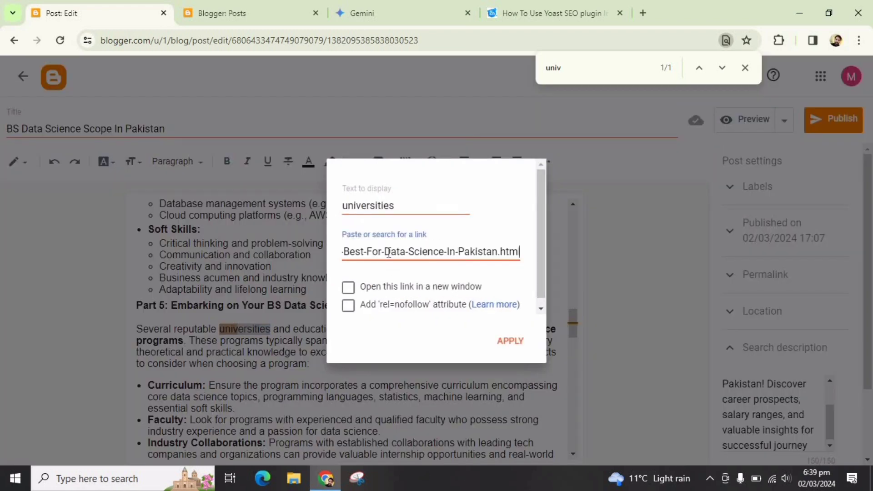
{"action": "left_click", "coordinate": [347, 288]}
{"action": "left_click", "coordinate": [505, 343]}
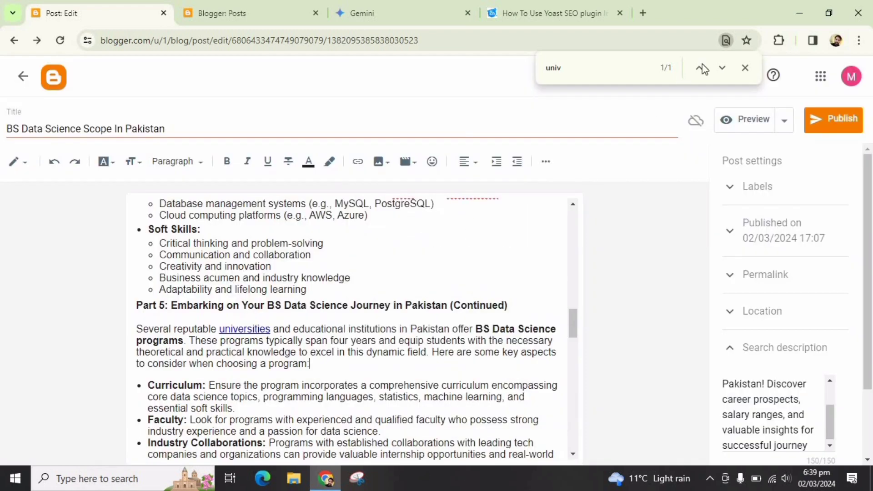
{"action": "left_click", "coordinate": [748, 68]}
{"action": "scroll", "coordinate": [367, 271], "scroll_direction": "up", "scroll_amount": 10}
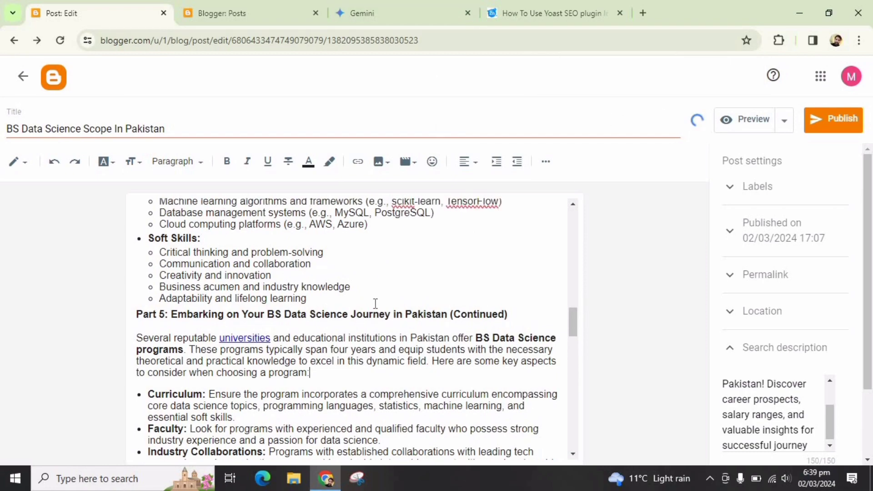
{"action": "left_click_drag", "start_coordinate": [569, 268], "coordinate": [576, 204]}
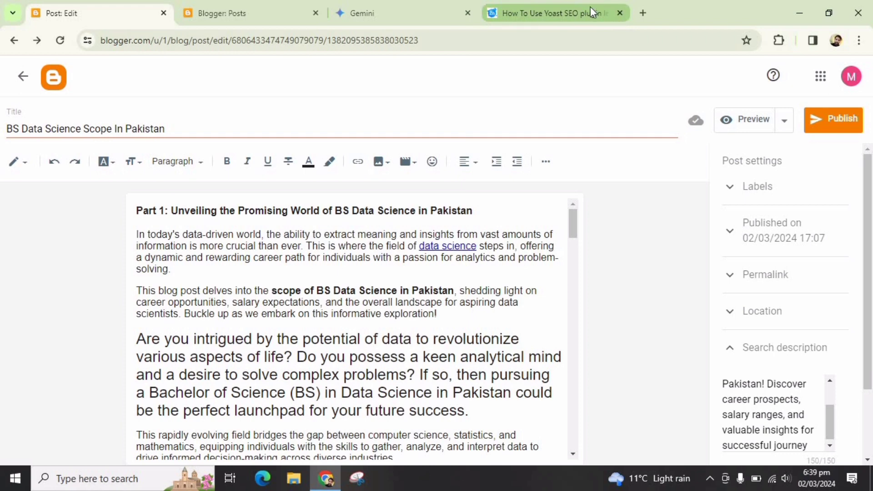
Close the Yoast SEO article's tab and search Google for "data science scope" in a new tab.
{"action": "left_click", "coordinate": [643, 13]}
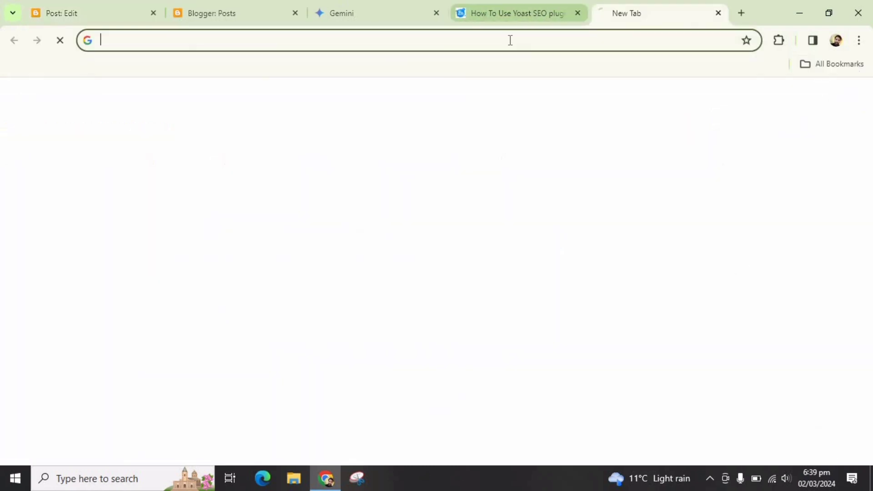
{"action": "left_click", "coordinate": [510, 40]}
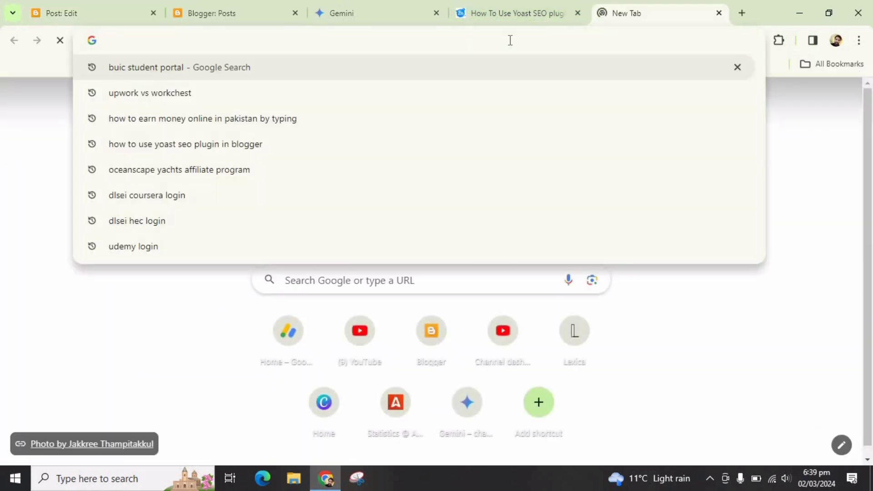
{"action": "type", "text": "data scien"}
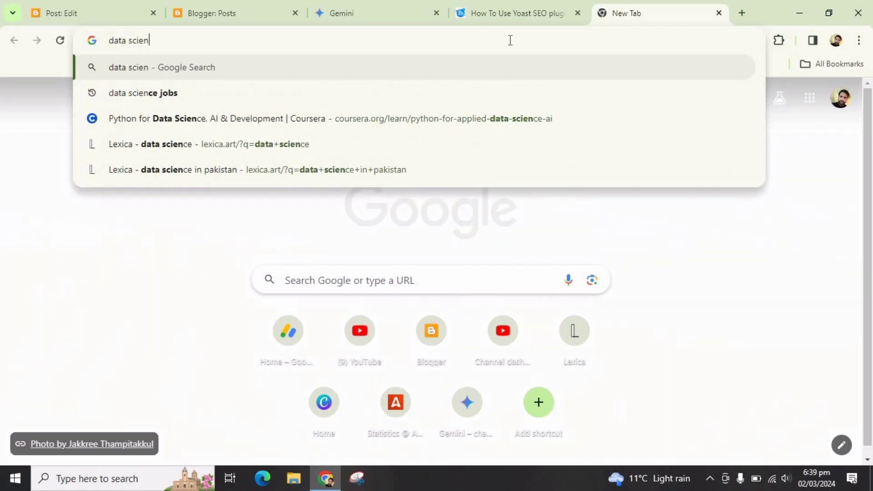
{"action": "type", "text": "ce"}
{"action": "left_click", "coordinate": [128, 8]}
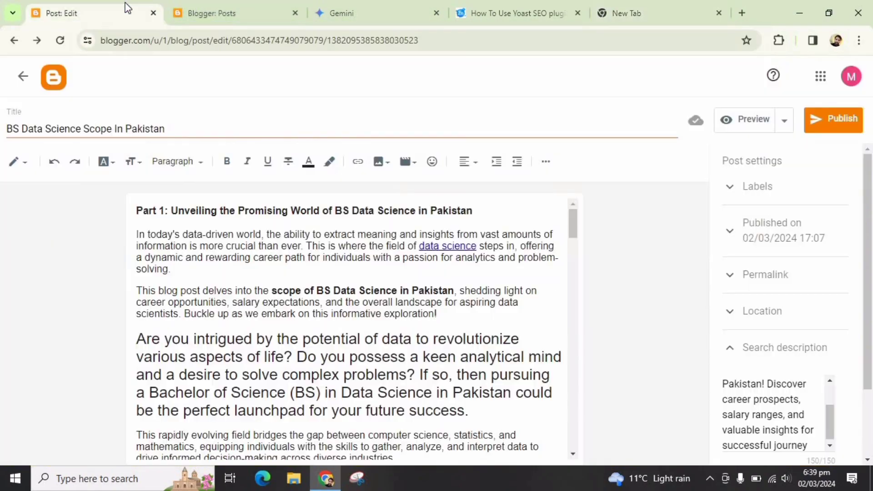
{"action": "left_click", "coordinate": [577, 12]}
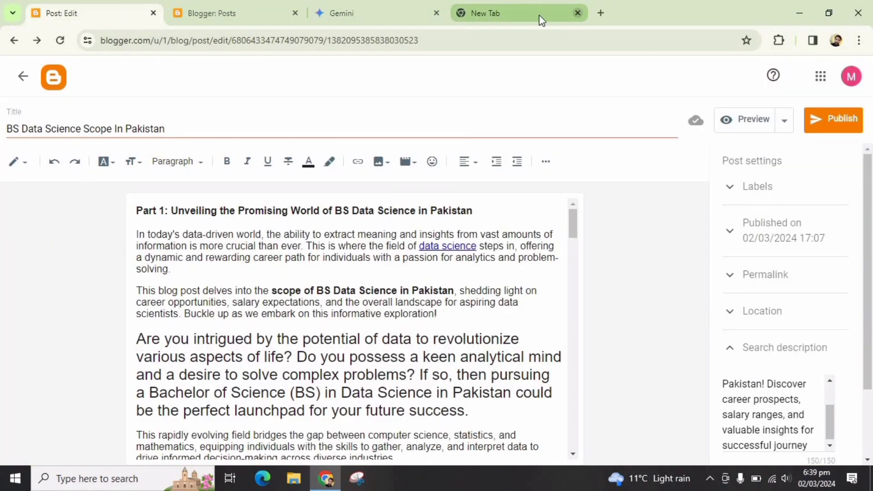
{"action": "left_click", "coordinate": [527, 18]}
{"action": "type", "text": "scope"}
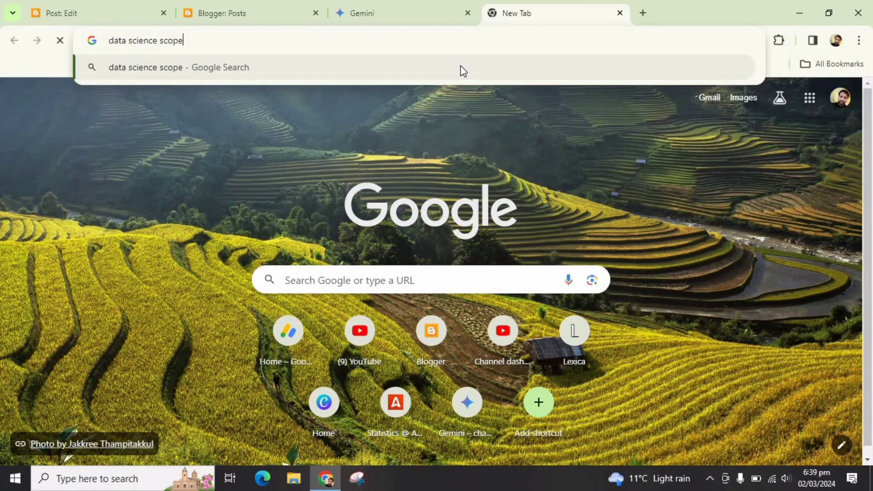
{"action": "key", "text": "Return"}
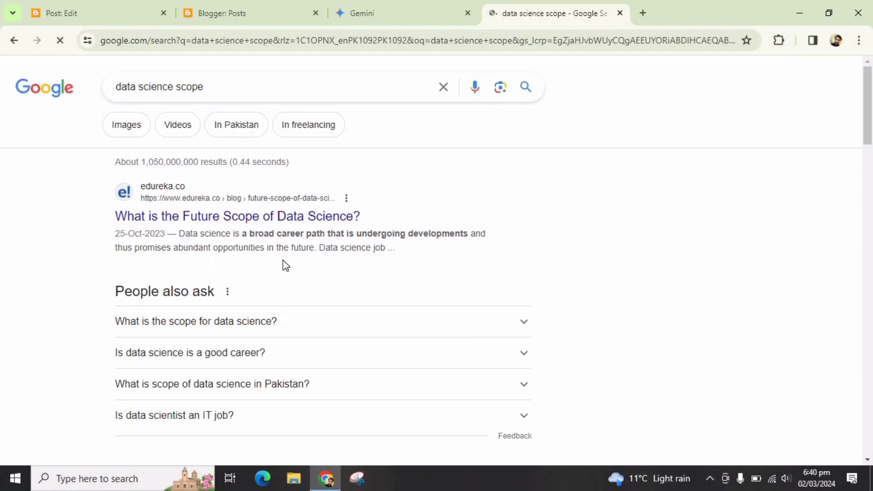
Decline sharing the precise location and copy the link address of the LinkedIn result "Data science's future scope".
{"action": "scroll", "coordinate": [282, 261], "scroll_direction": "down", "scroll_amount": 12}
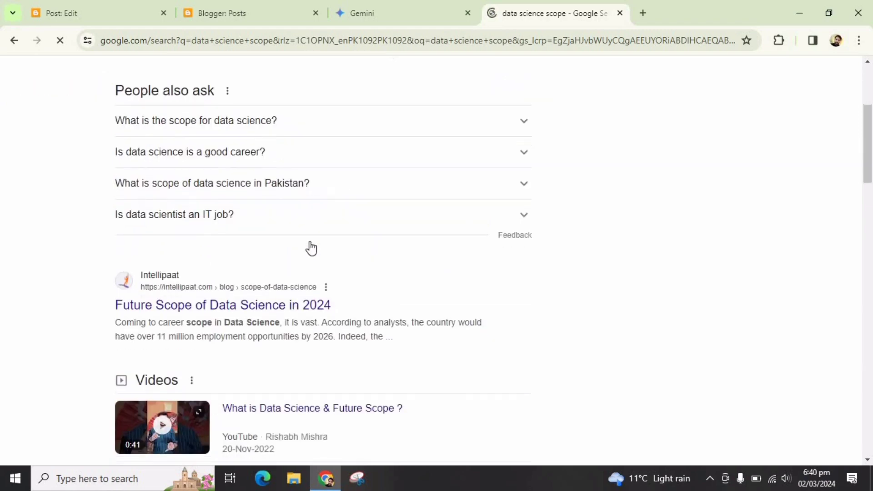
{"action": "scroll", "coordinate": [309, 245], "scroll_direction": "down", "scroll_amount": 5}
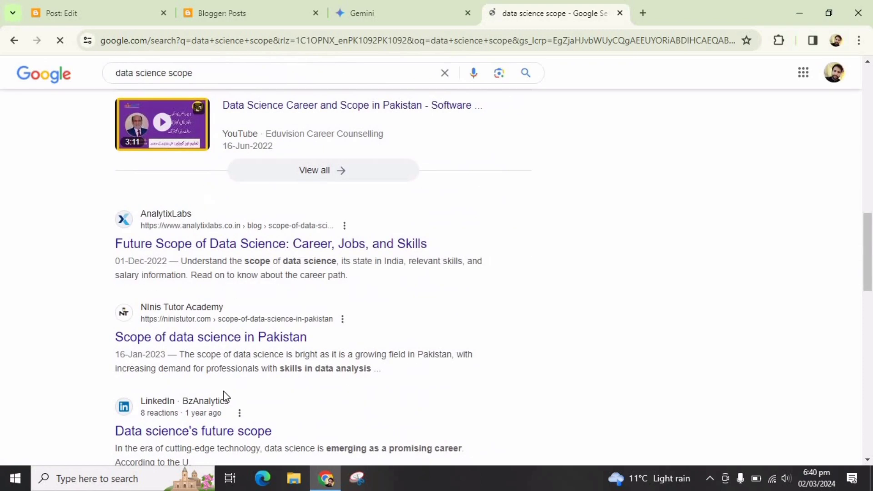
{"action": "scroll", "coordinate": [232, 411], "scroll_direction": "down", "scroll_amount": 3}
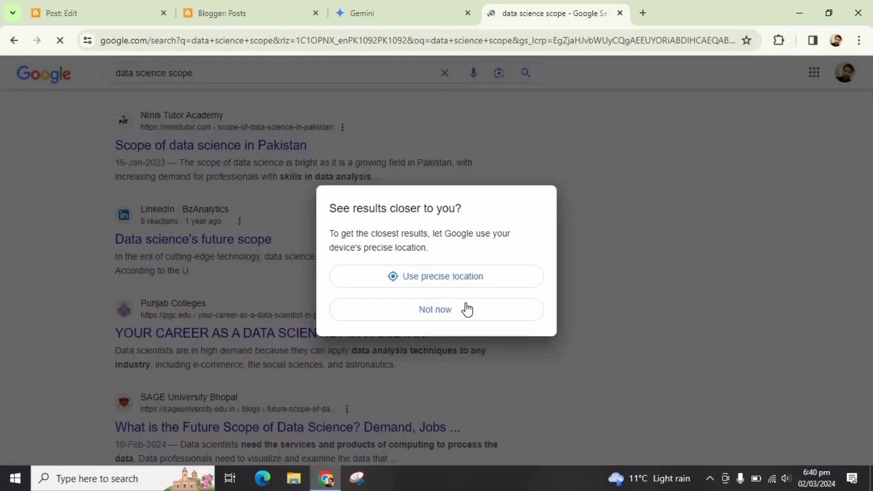
{"action": "left_click", "coordinate": [467, 310]}
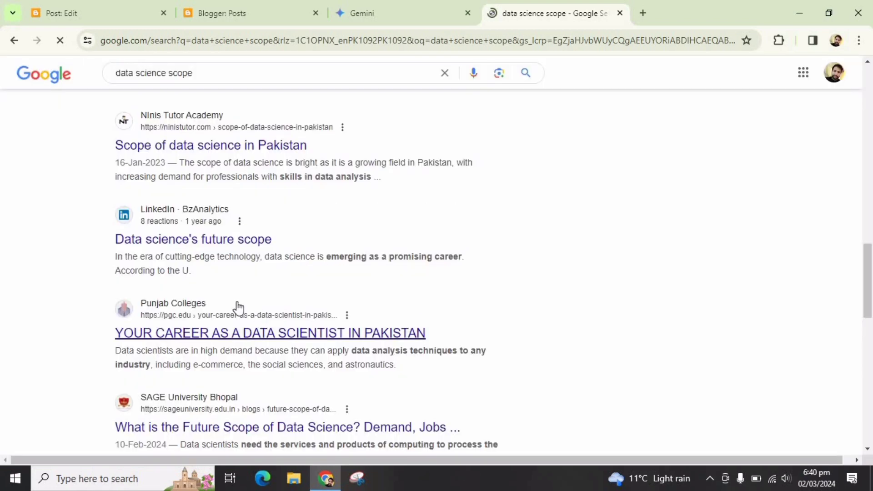
{"action": "right_click", "coordinate": [211, 242]}
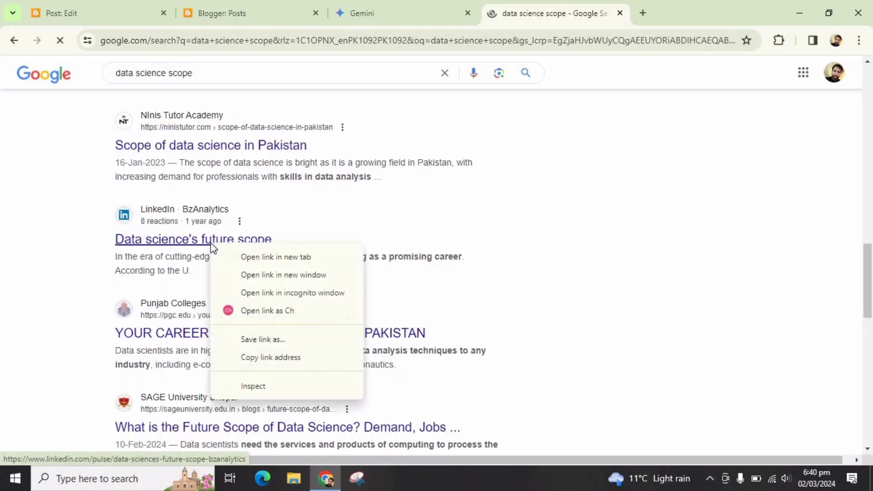
{"action": "right_click", "coordinate": [166, 245]}
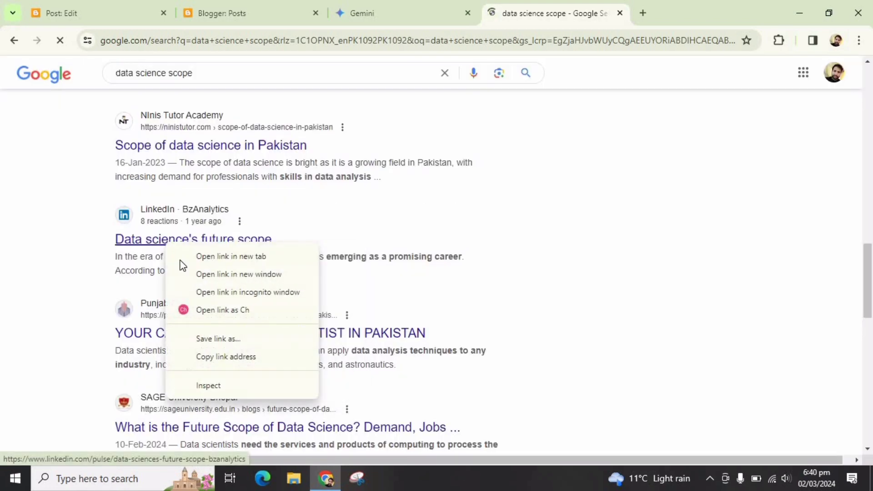
{"action": "left_click", "coordinate": [259, 359]}
Look through the rest of the "data science scope" search results for other pages suitable as external links.
{"action": "scroll", "coordinate": [243, 277], "scroll_direction": "down", "scroll_amount": 10}
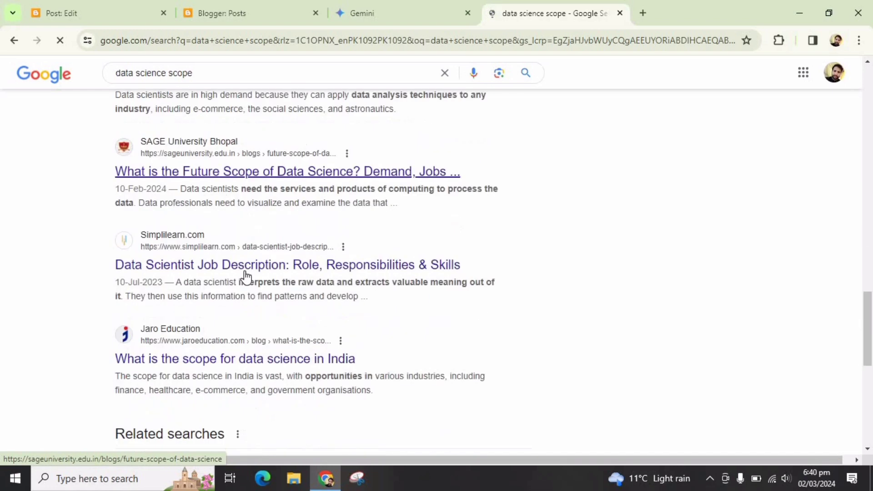
{"action": "scroll", "coordinate": [209, 197], "scroll_direction": "up", "scroll_amount": 4}
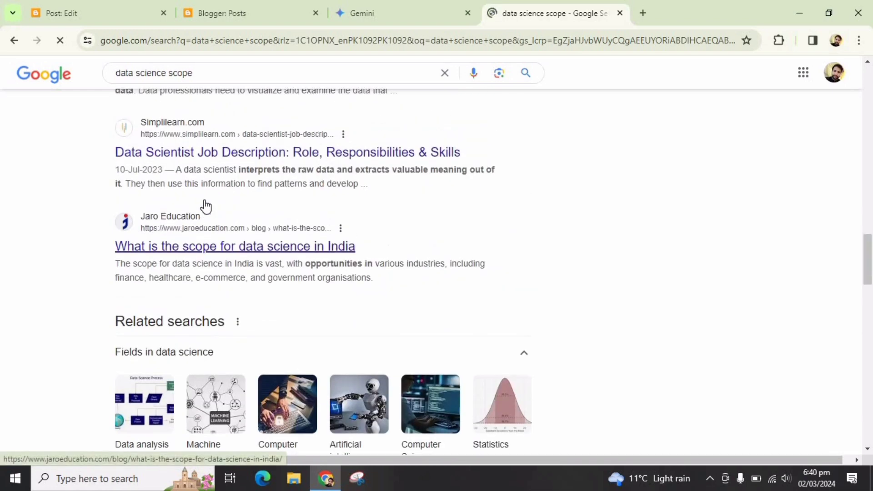
{"action": "scroll", "coordinate": [271, 279], "scroll_direction": "down", "scroll_amount": 10}
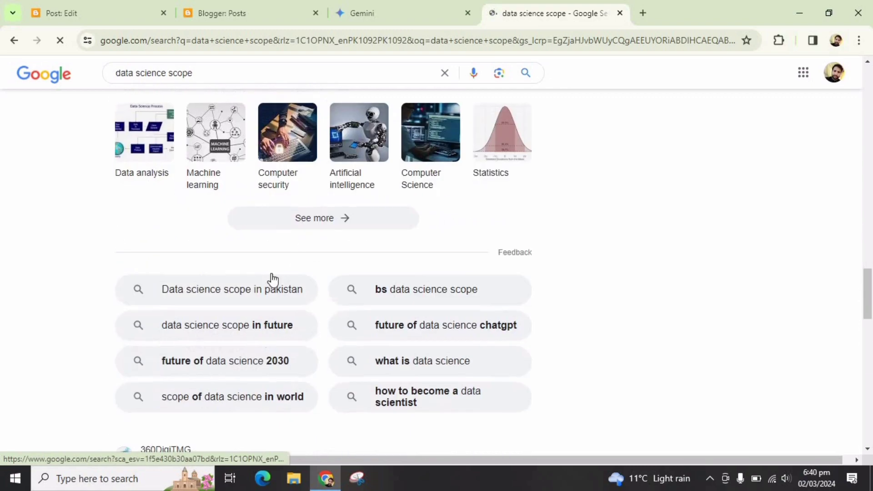
{"action": "scroll", "coordinate": [219, 303], "scroll_direction": "up", "scroll_amount": 10}
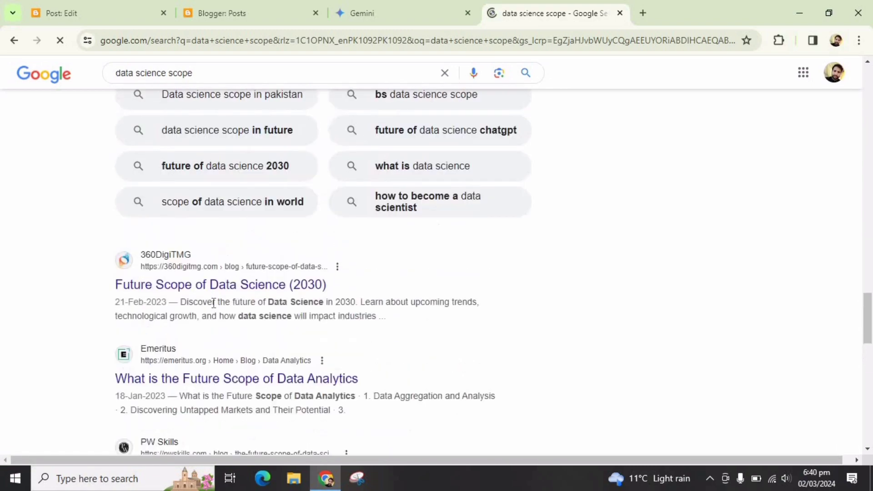
{"action": "scroll", "coordinate": [216, 302], "scroll_direction": "up", "scroll_amount": 7}
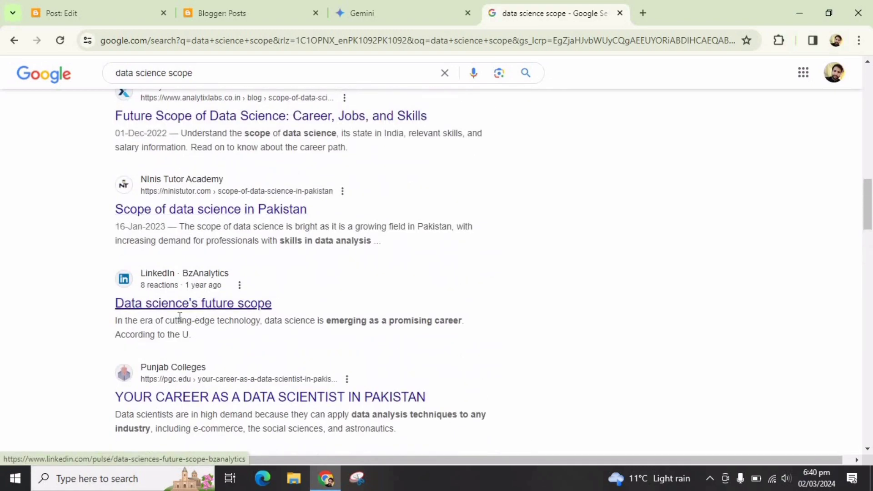
{"action": "scroll", "coordinate": [178, 318], "scroll_direction": "up", "scroll_amount": 4}
{"action": "scroll", "coordinate": [179, 318], "scroll_direction": "down", "scroll_amount": 5}
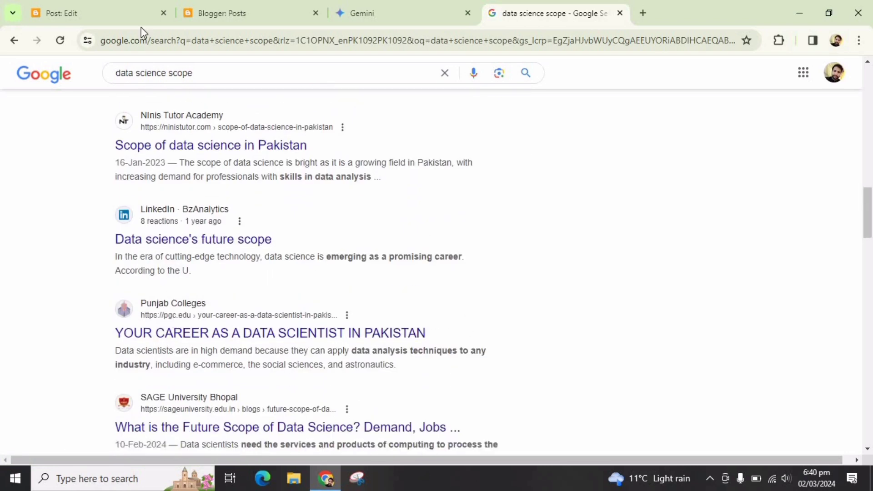
Find "scop" in the Blogger post and link "scope" in the Conclusion paragraph to the copied LinkedIn address, set to open in a new window.
{"action": "left_click", "coordinate": [61, 12]}
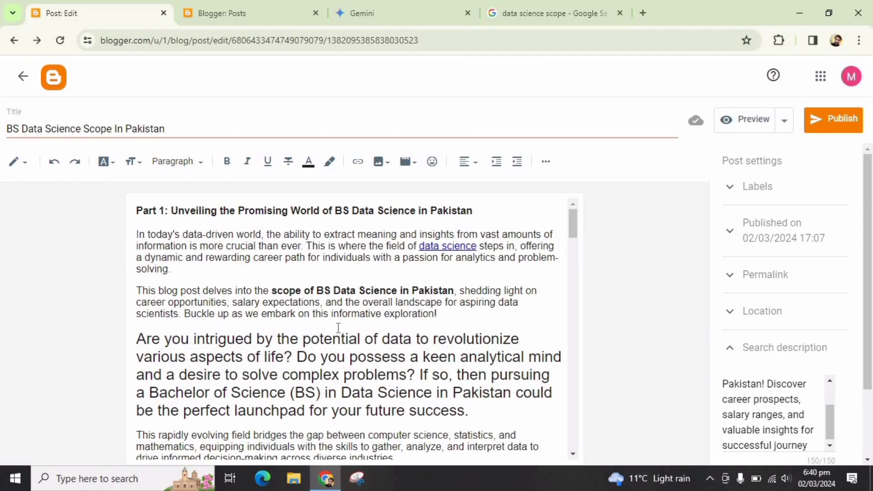
{"action": "key", "text": "ctrl+f"}
{"action": "type", "text": "scop"}
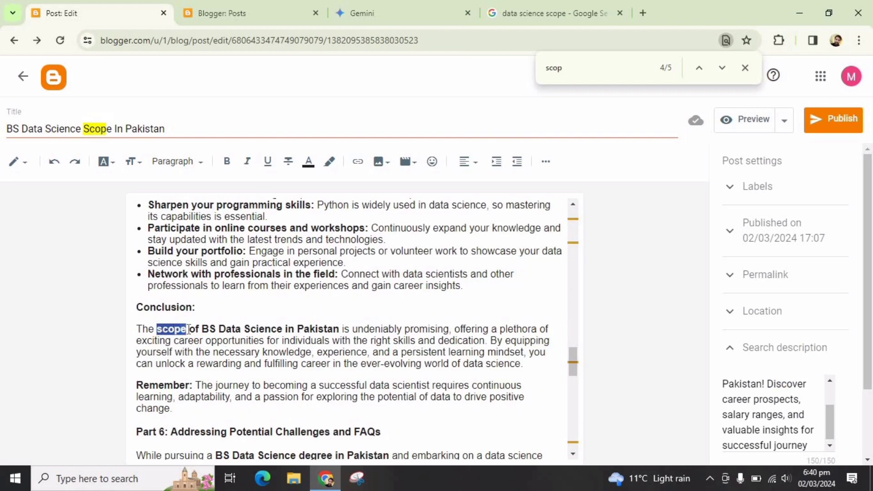
{"action": "left_click", "coordinate": [358, 162]}
{"action": "left_click", "coordinate": [380, 246]}
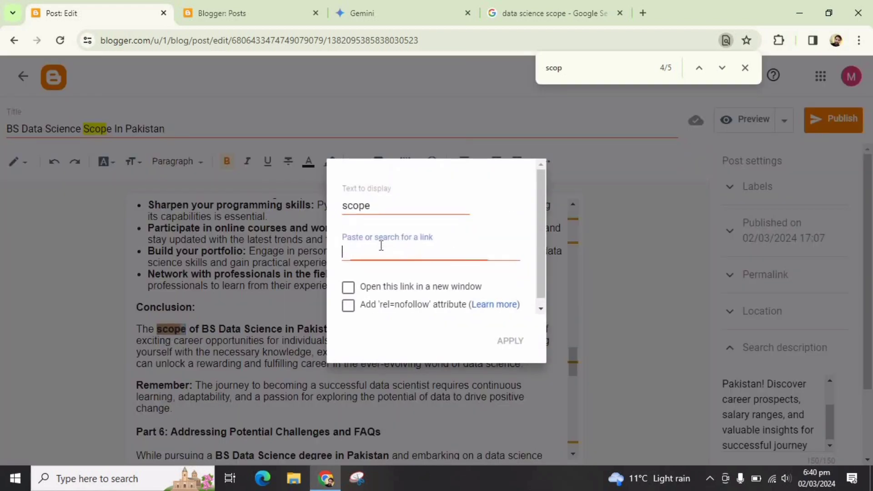
{"action": "type", "text": "https://www.linkedin.com/pulse/data-science-future-scope-bzanalytics"}
{"action": "left_click", "coordinate": [349, 288]}
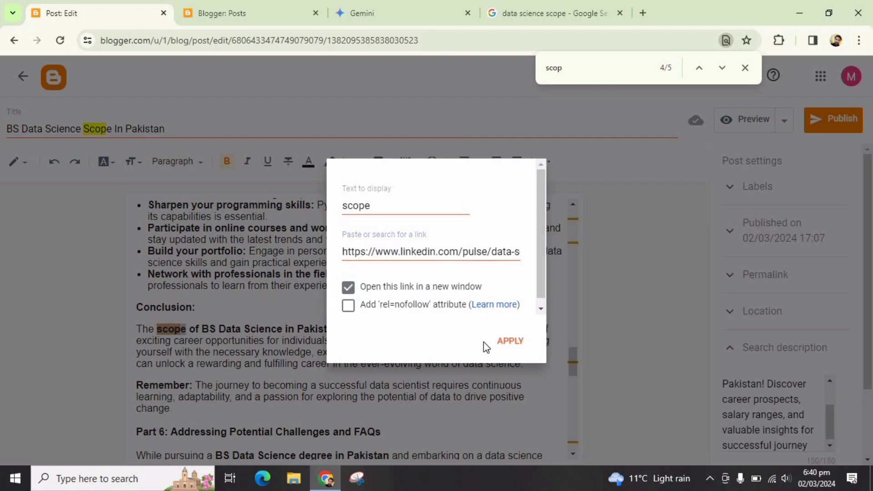
{"action": "left_click", "coordinate": [510, 340]}
{"action": "left_click", "coordinate": [745, 68]}
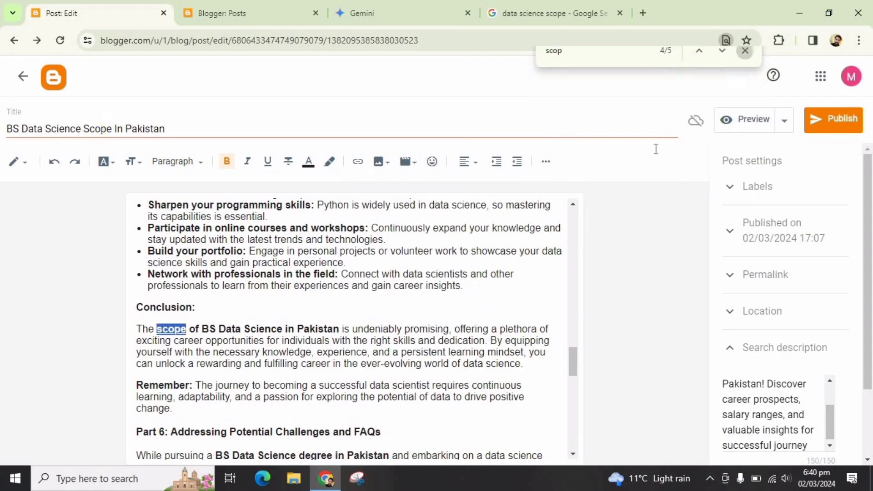
{"action": "left_click", "coordinate": [510, 341]}
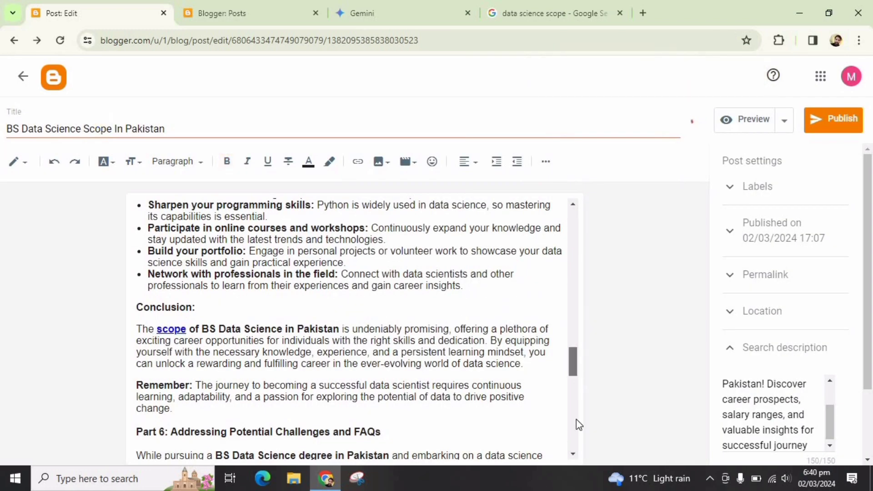
{"action": "left_click_drag", "start_coordinate": [577, 419], "coordinate": [571, 195]}
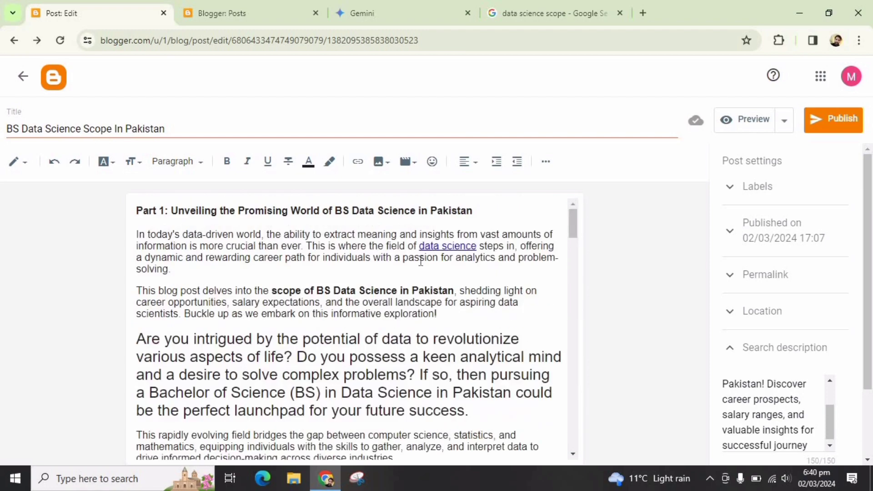
Open lexica.art in the browser tab that holds the "data science scope" Google results.
{"action": "left_click", "coordinate": [547, 11]}
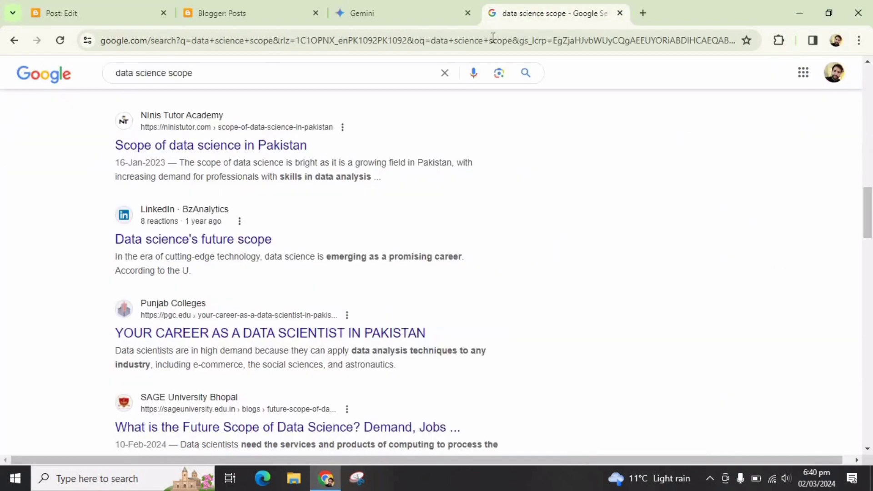
{"action": "left_click", "coordinate": [492, 37]}
{"action": "type", "text": "lexica.art"}
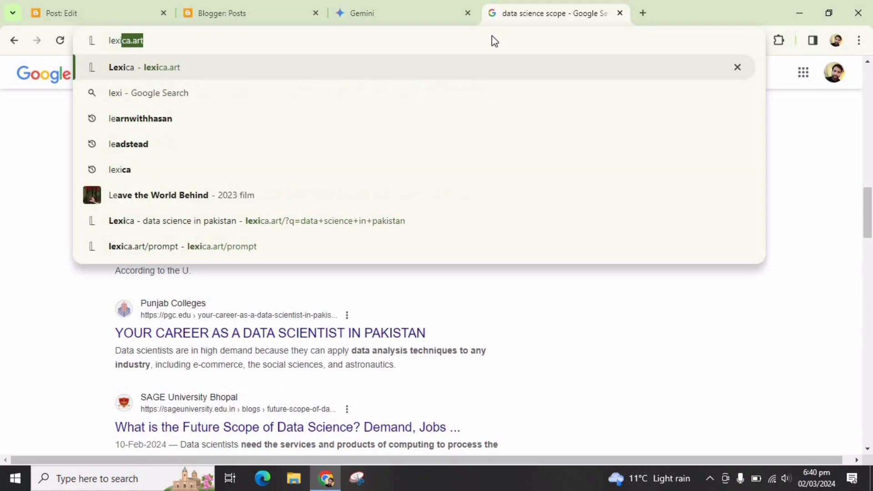
{"action": "left_click", "coordinate": [330, 79]}
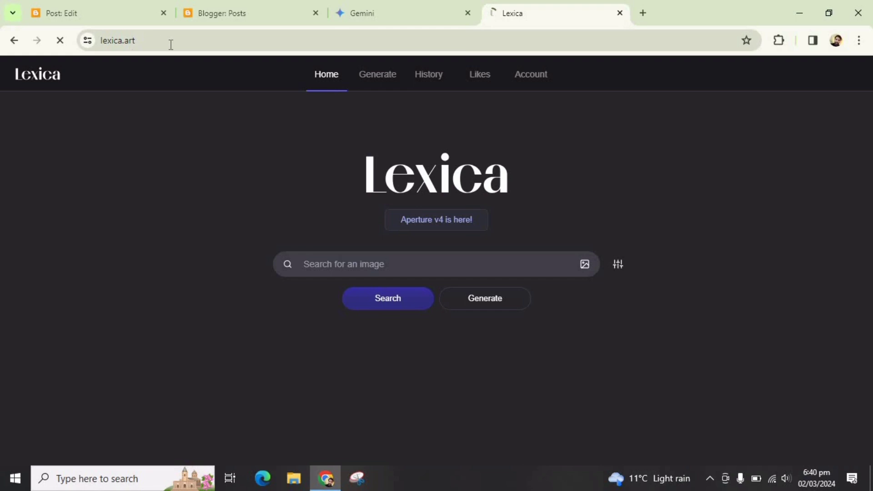
{"action": "left_click", "coordinate": [171, 44]}
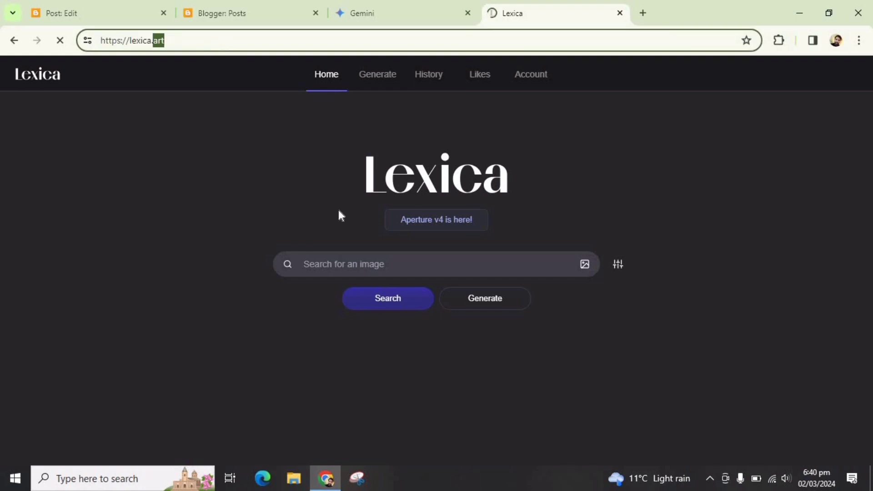
{"action": "left_click", "coordinate": [161, 158]}
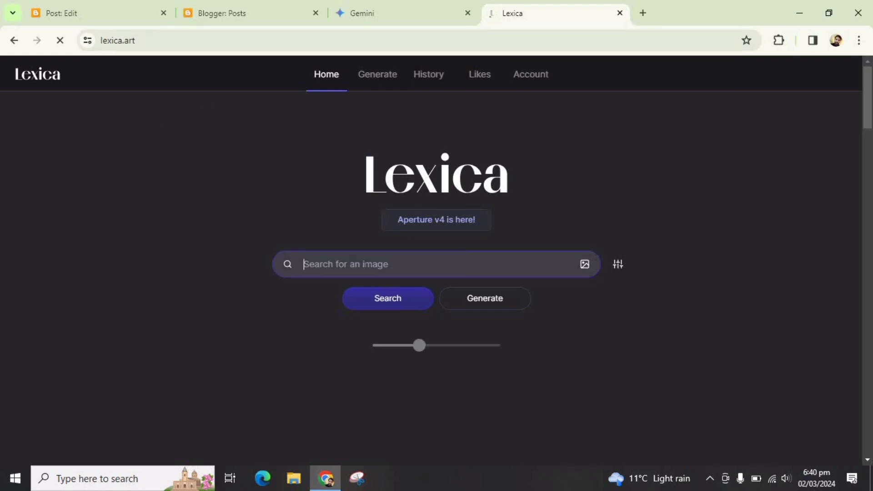
Search Lexica for "data science" images.
{"action": "type", "text": "data"}
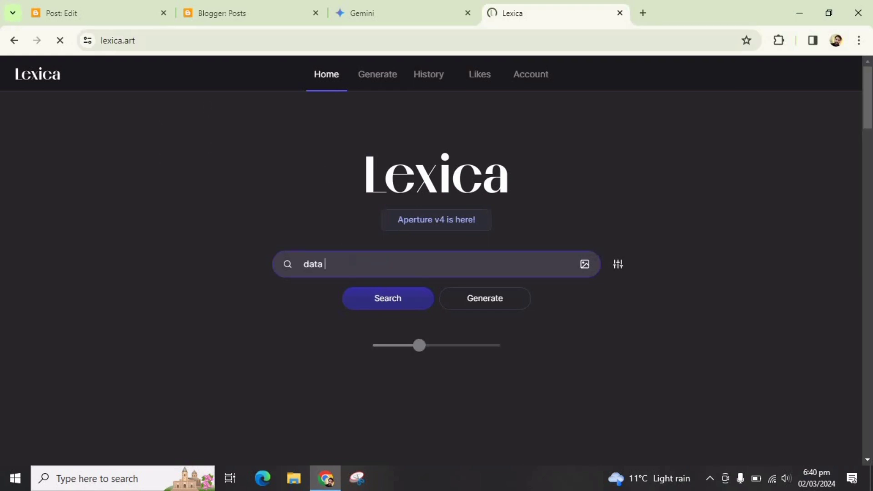
{"action": "type", "text": " scienc"}
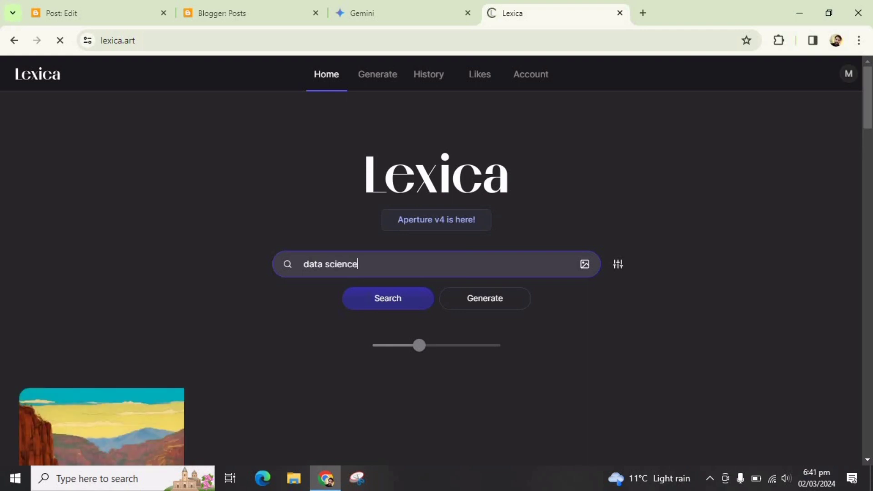
{"action": "type", "text": "e"}
{"action": "left_click", "coordinate": [371, 301]}
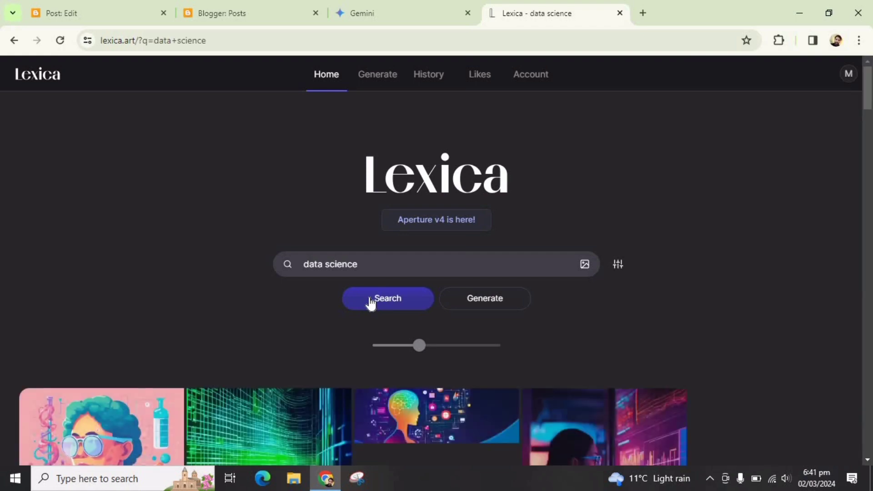
Find the blue-green flowchart image of connected technology symbols in the Lexica results, download it and close its preview.
{"action": "scroll", "coordinate": [516, 314], "scroll_direction": "down", "scroll_amount": 8}
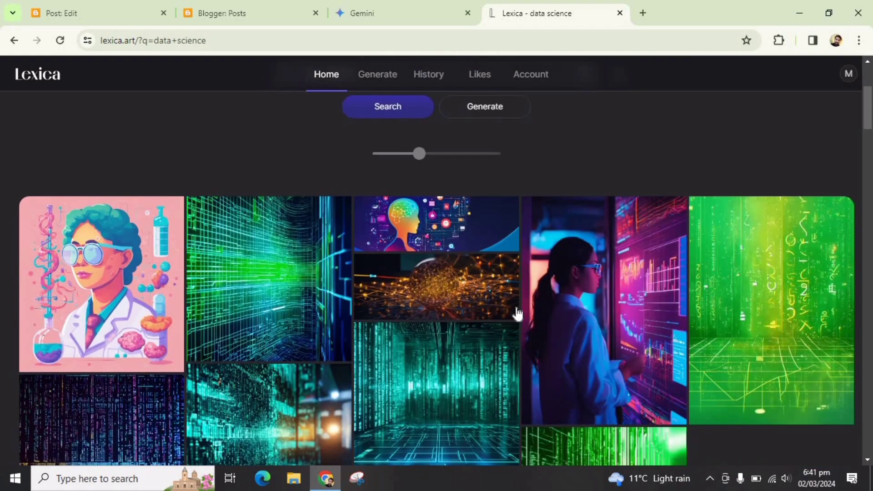
{"action": "scroll", "coordinate": [512, 321], "scroll_direction": "down", "scroll_amount": 5}
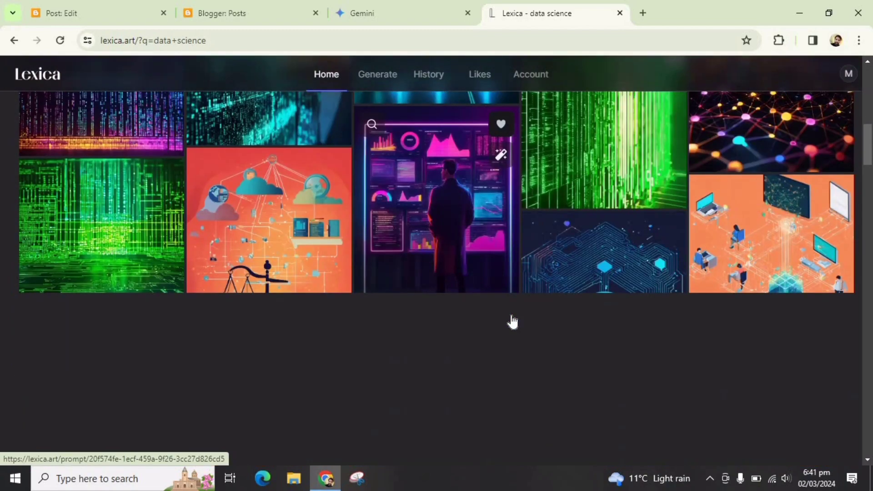
{"action": "scroll", "coordinate": [513, 321], "scroll_direction": "down", "scroll_amount": 3}
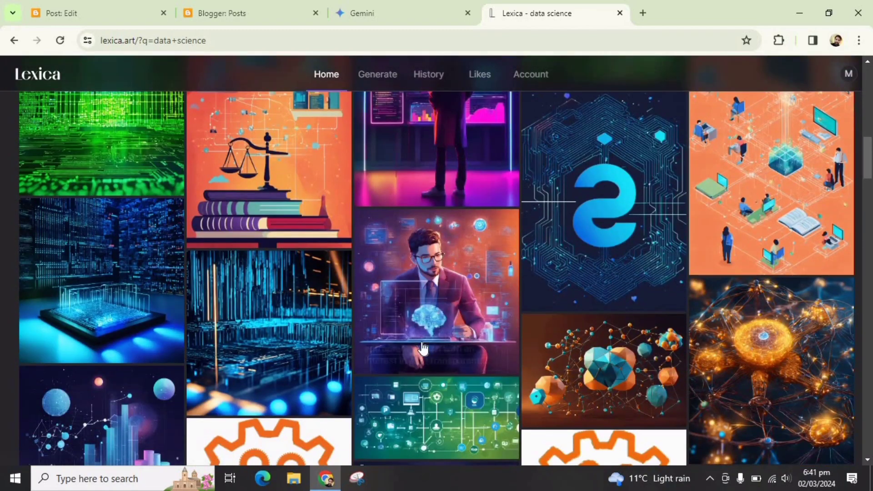
{"action": "scroll", "coordinate": [457, 348], "scroll_direction": "down", "scroll_amount": 6}
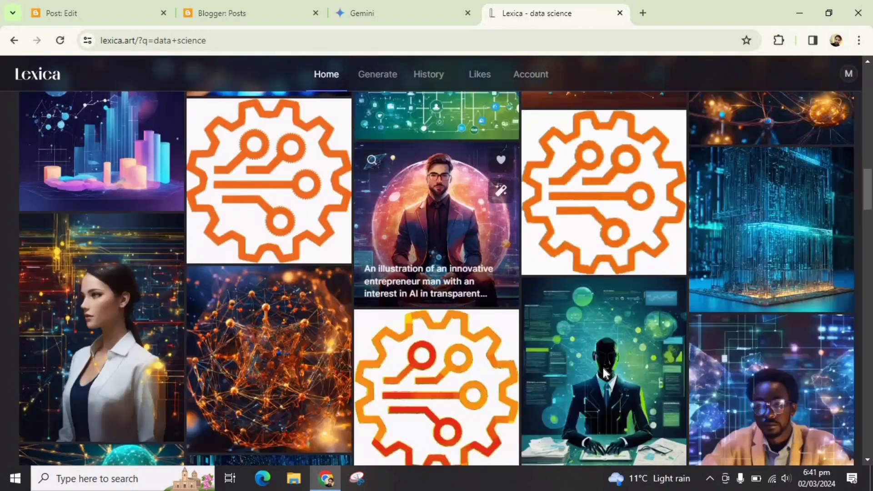
{"action": "scroll", "coordinate": [455, 346], "scroll_direction": "down", "scroll_amount": 3}
{"action": "scroll", "coordinate": [427, 358], "scroll_direction": "down", "scroll_amount": 6}
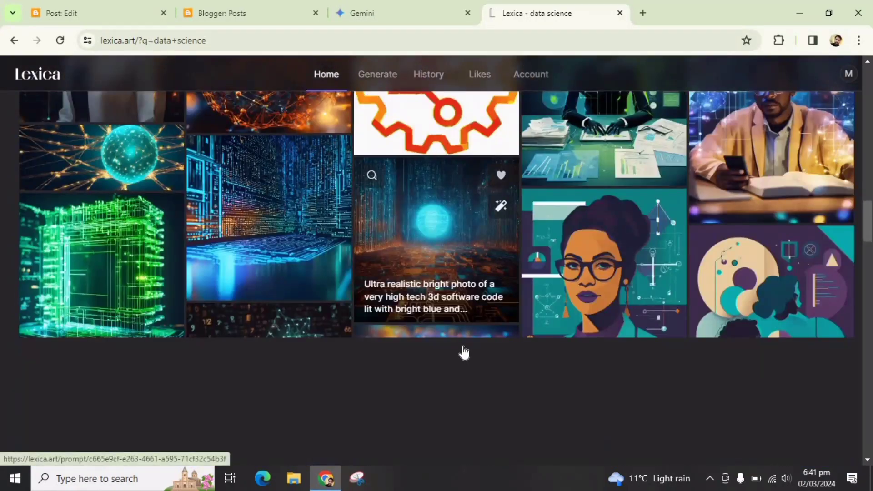
{"action": "scroll", "coordinate": [434, 376], "scroll_direction": "down", "scroll_amount": 5}
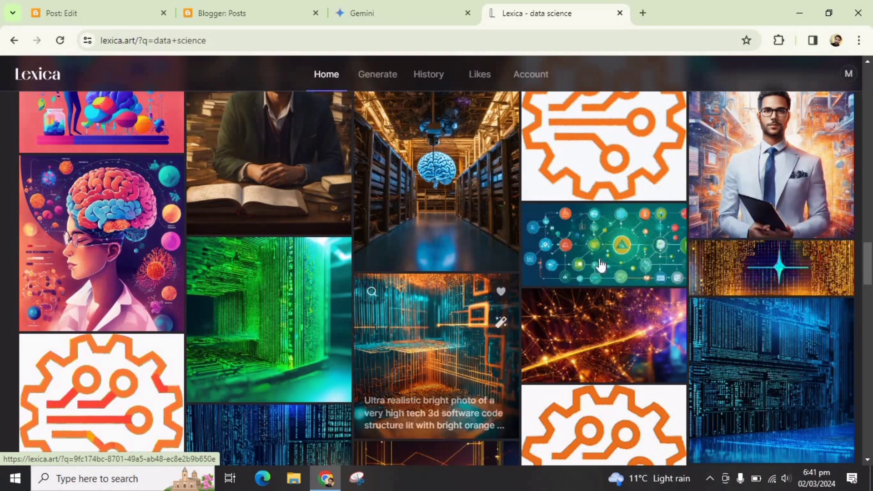
{"action": "left_click", "coordinate": [613, 232]}
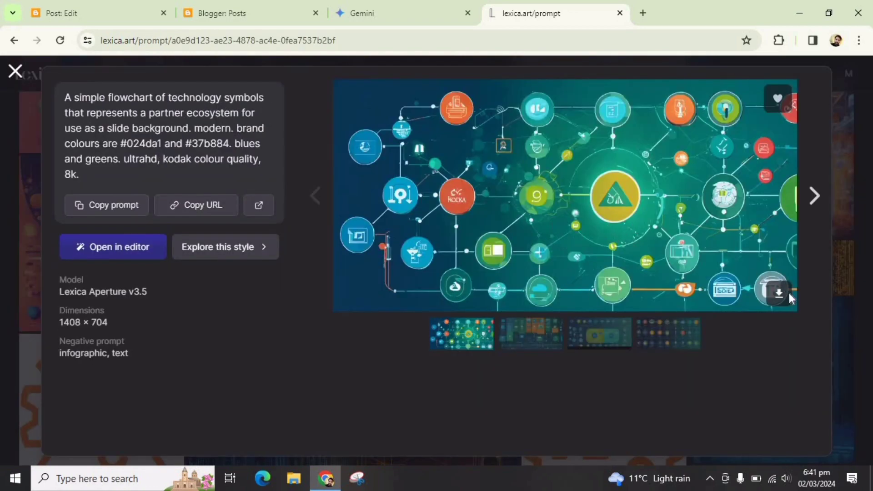
{"action": "left_click", "coordinate": [779, 301]}
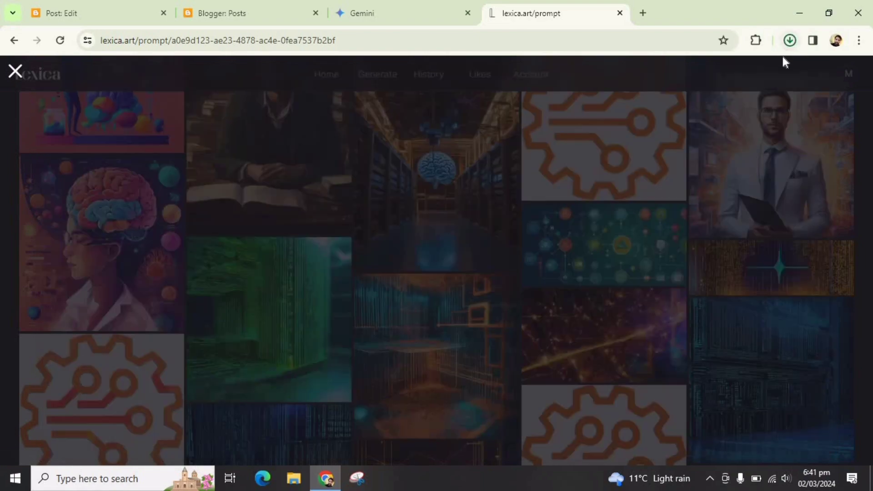
{"action": "left_click", "coordinate": [790, 40]}
{"action": "left_click", "coordinate": [18, 78]}
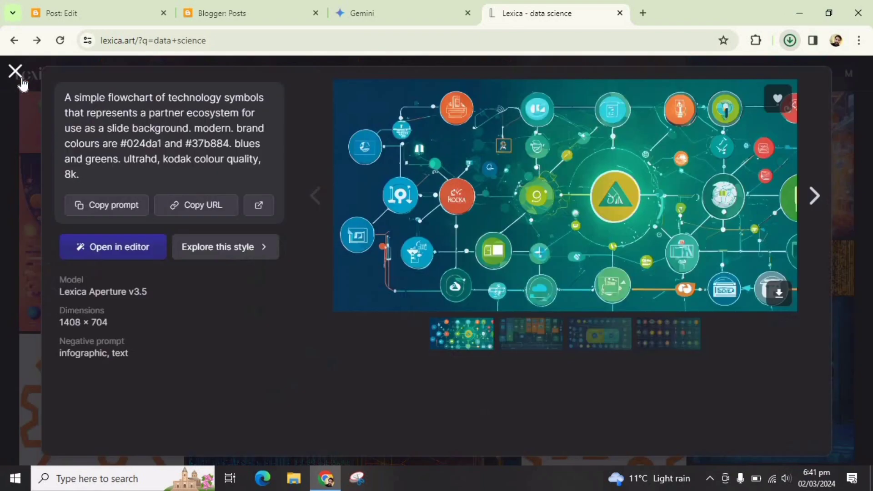
{"action": "scroll", "coordinate": [236, 293], "scroll_direction": "down", "scroll_amount": 2}
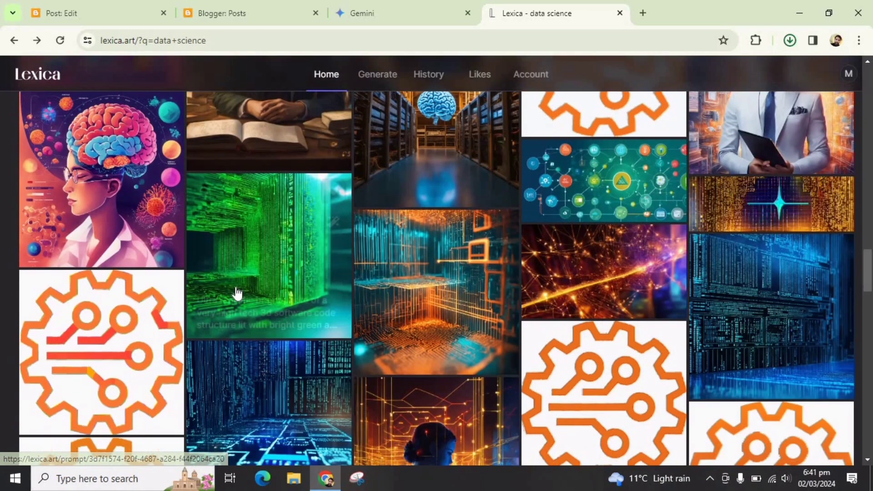
Upload the downloaded flowchart image from the Downloads folder into the Blogger post, above the "Part 1" heading.
{"action": "left_click", "coordinate": [100, 17]}
{"action": "left_click", "coordinate": [136, 210]}
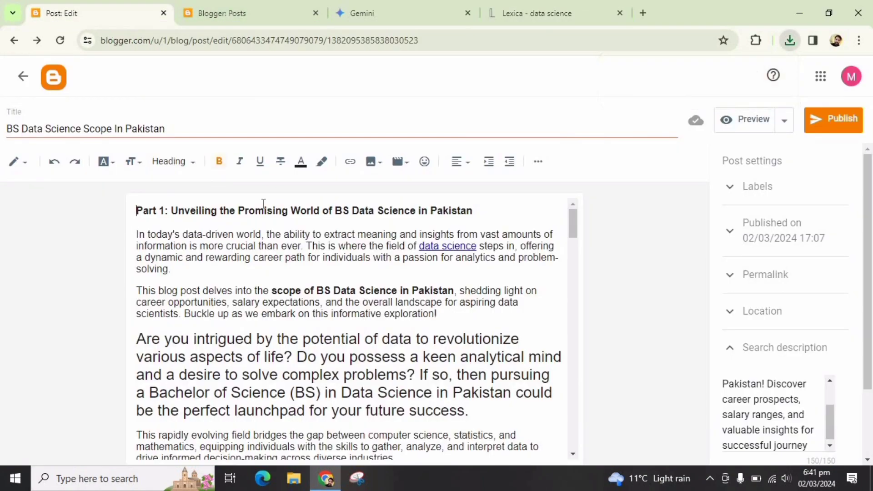
{"action": "left_click", "coordinate": [374, 162]}
{"action": "left_click", "coordinate": [390, 184]}
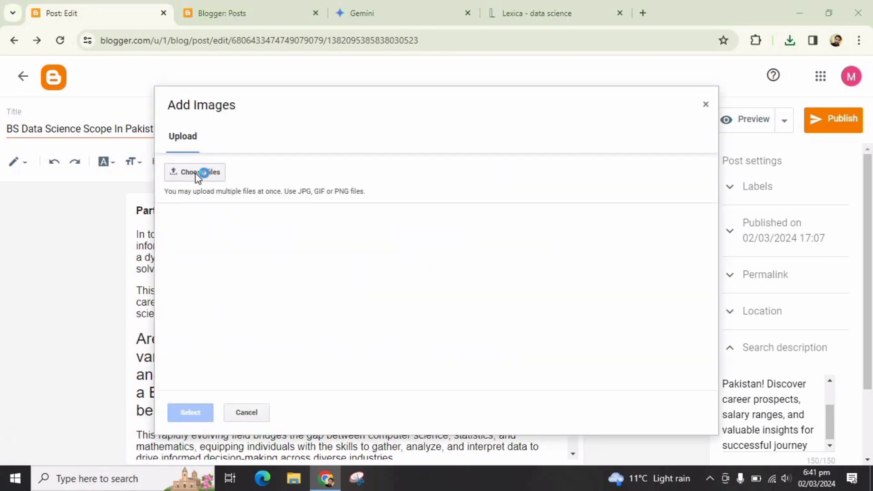
{"action": "left_click", "coordinate": [198, 175]}
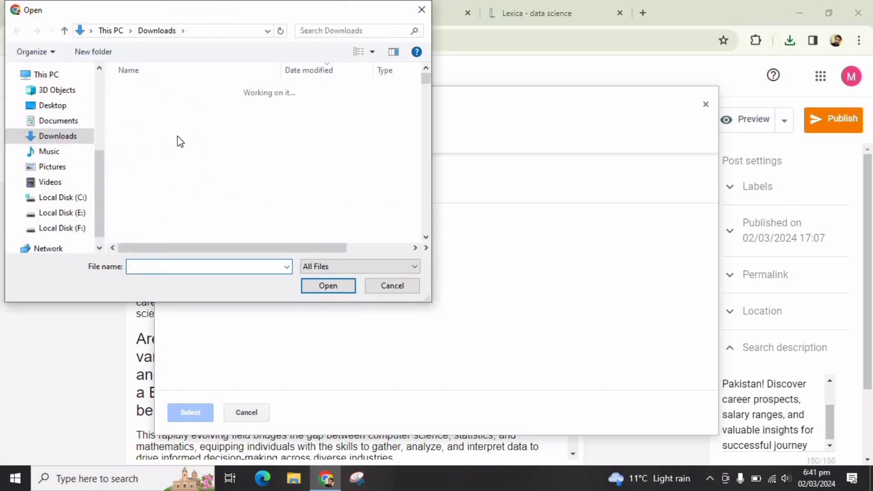
{"action": "left_click", "coordinate": [180, 110]}
{"action": "left_click", "coordinate": [336, 289]}
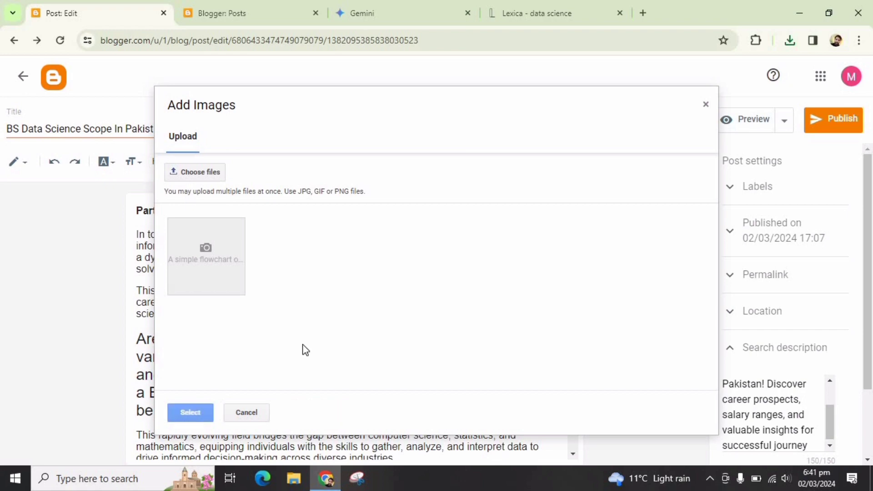
{"action": "left_click", "coordinate": [203, 412]}
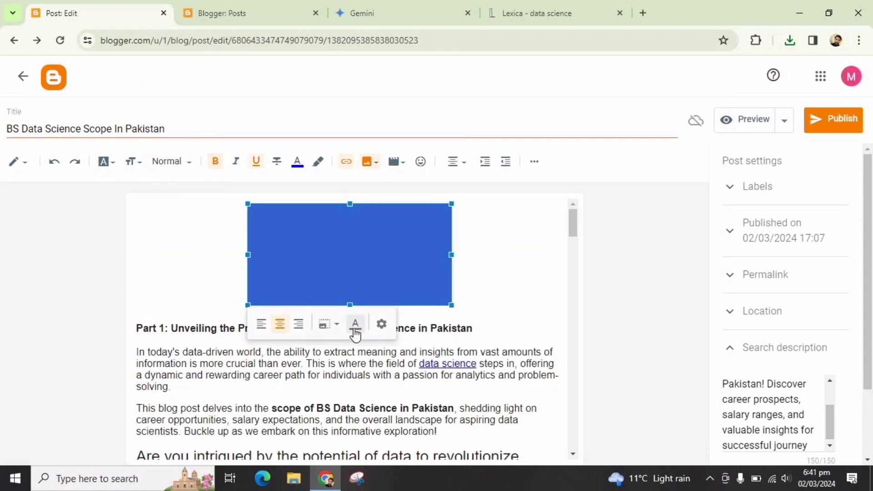
Set the inserted flowchart image's size to X-large and check how it sits in the post.
{"action": "left_click", "coordinate": [353, 324]}
{"action": "left_click", "coordinate": [301, 406]}
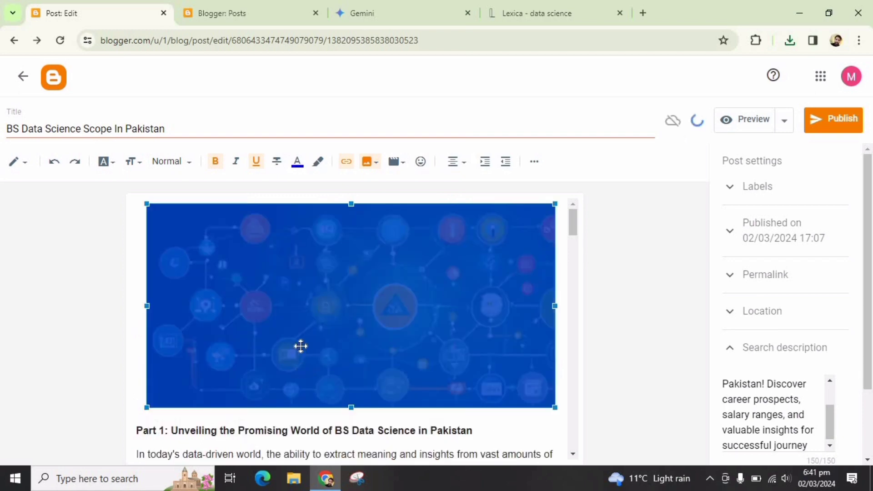
{"action": "scroll", "coordinate": [300, 350], "scroll_direction": "down", "scroll_amount": 3}
{"action": "scroll", "coordinate": [292, 360], "scroll_direction": "up", "scroll_amount": 1}
{"action": "scroll", "coordinate": [291, 361], "scroll_direction": "up", "scroll_amount": 2}
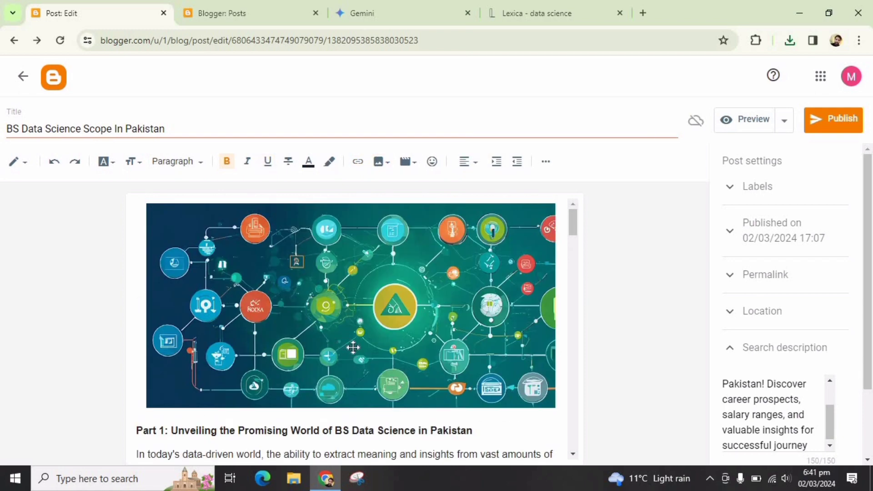
{"action": "left_click", "coordinate": [298, 295]}
{"action": "left_click", "coordinate": [282, 428]}
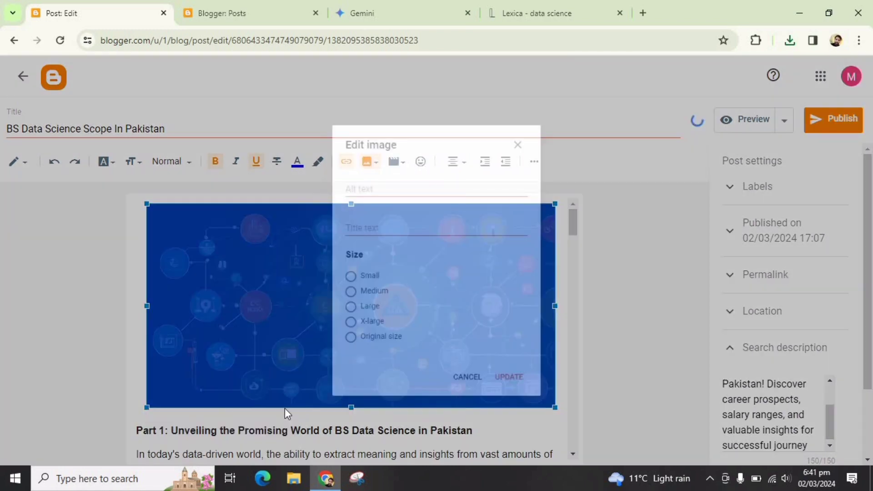
{"action": "left_click", "coordinate": [472, 398]}
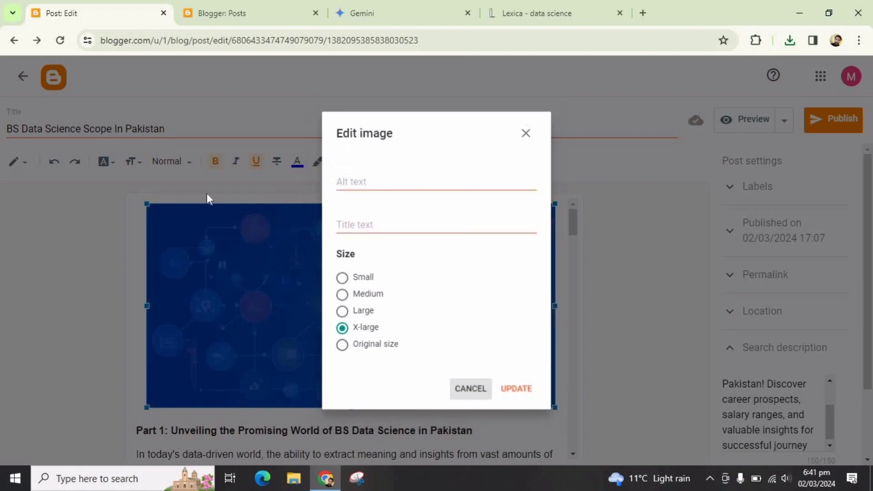
Copy the post title "BS Data Science Scope In Pakistan" into the flowchart image's alt text and title text, and apply the update.
{"action": "triple_click", "coordinate": [86, 128]}
{"action": "key", "text": "ctrl+c"}
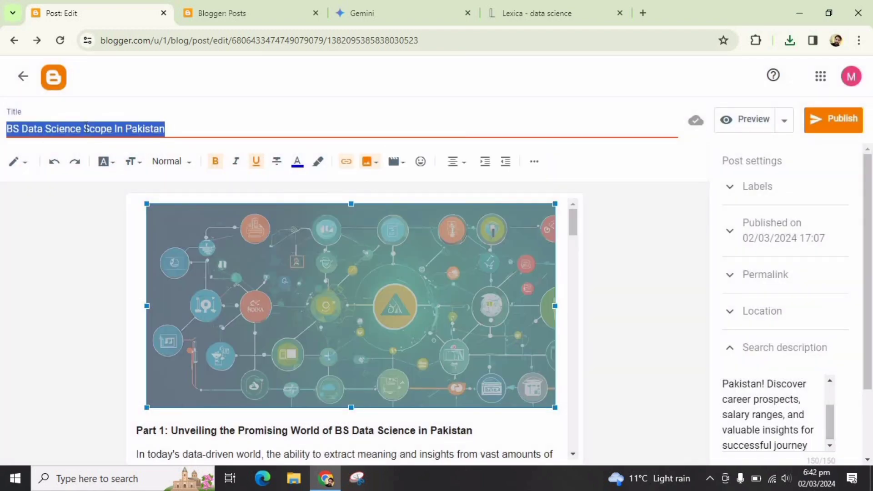
{"action": "left_click", "coordinate": [294, 302]}
{"action": "left_click", "coordinate": [280, 426]}
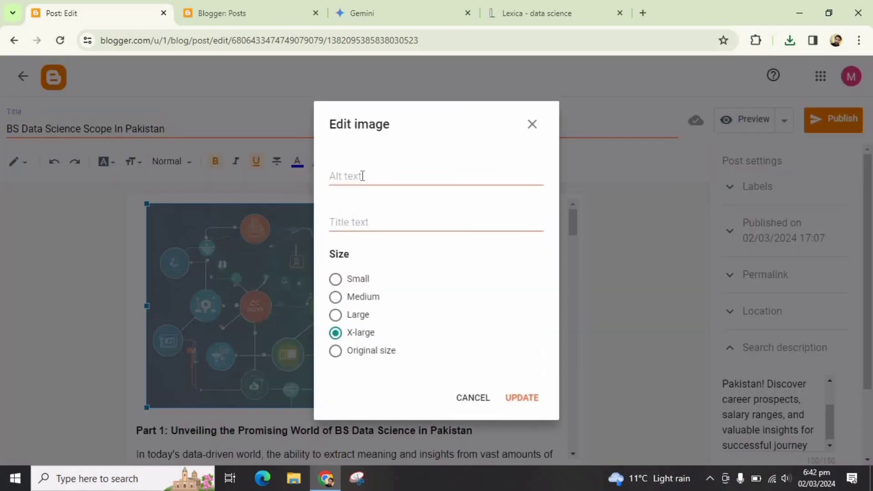
{"action": "key", "text": "ctrl+v"}
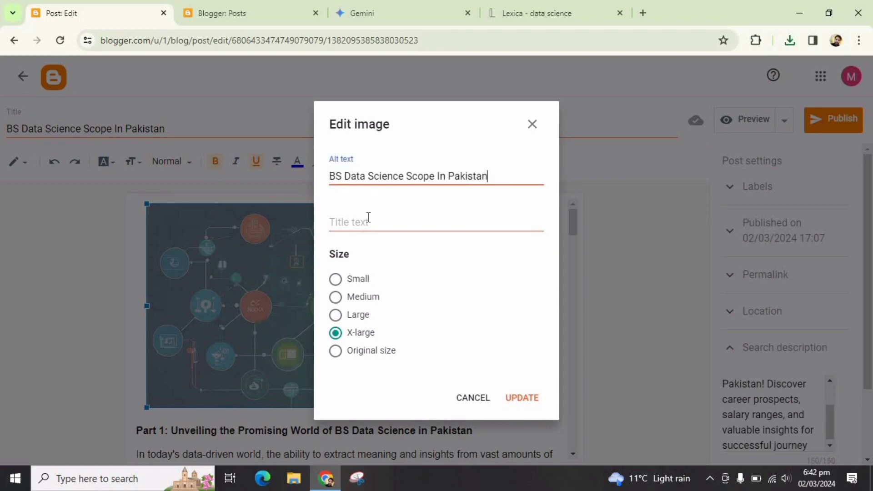
{"action": "left_click", "coordinate": [368, 217]}
{"action": "key", "text": "ctrl+v"}
{"action": "left_click", "coordinate": [513, 399]}
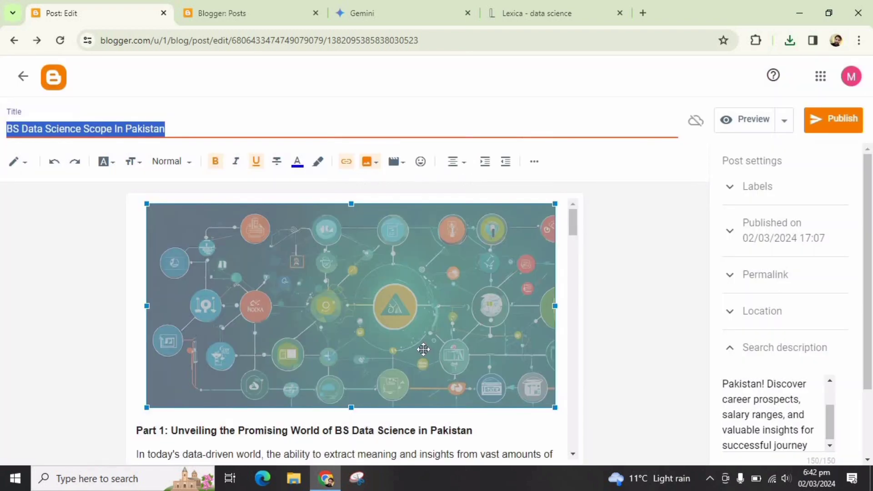
{"action": "left_click", "coordinate": [421, 417]}
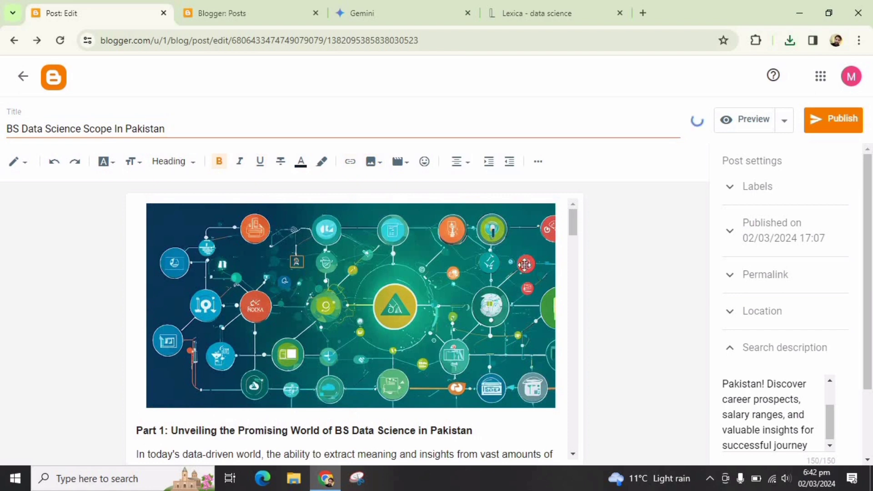